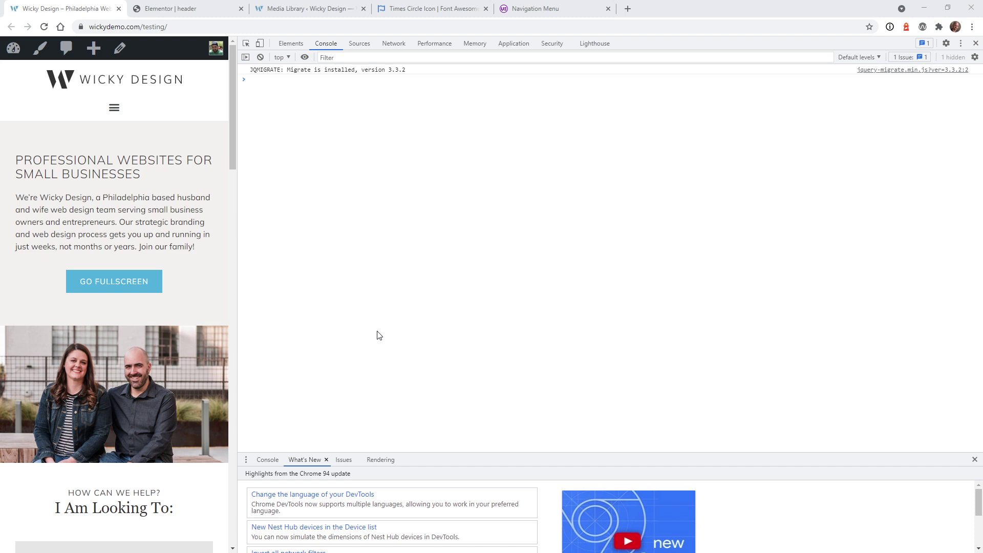
Step: Open and close the site's mobile nav menu twice to show the default toggle
{"action": "left_click", "coordinate": [114, 109]}
{"action": "left_click", "coordinate": [116, 109]}
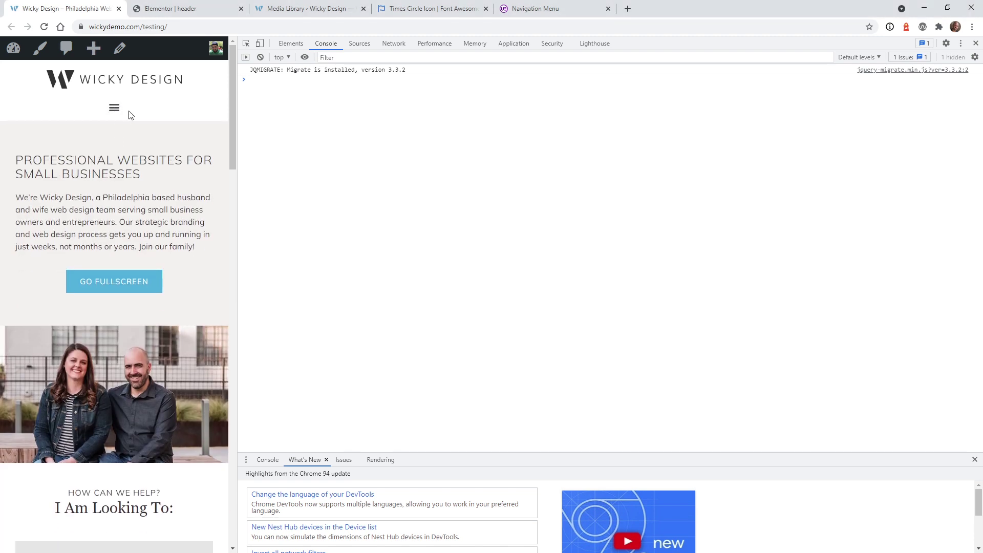
{"action": "left_click", "coordinate": [114, 108]}
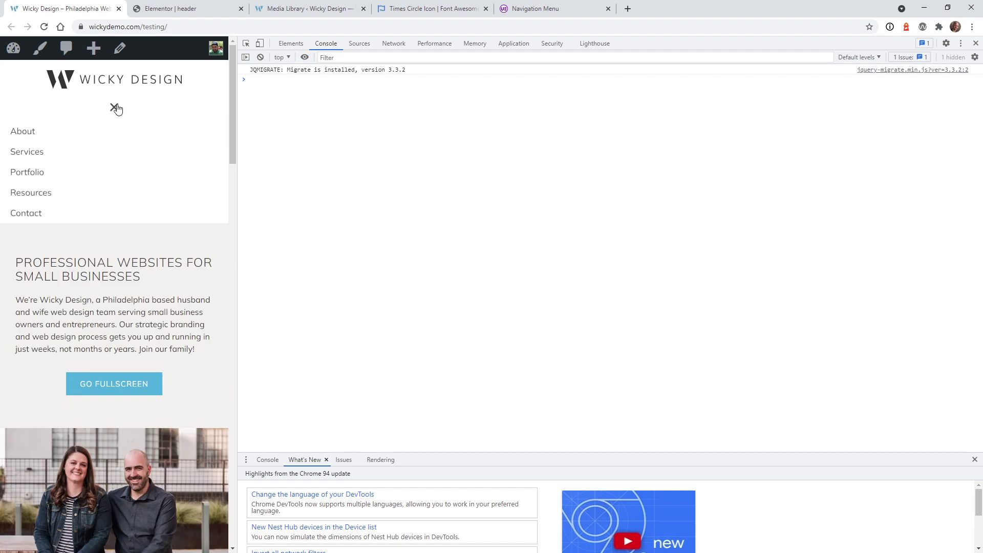
{"action": "left_click", "coordinate": [116, 109]}
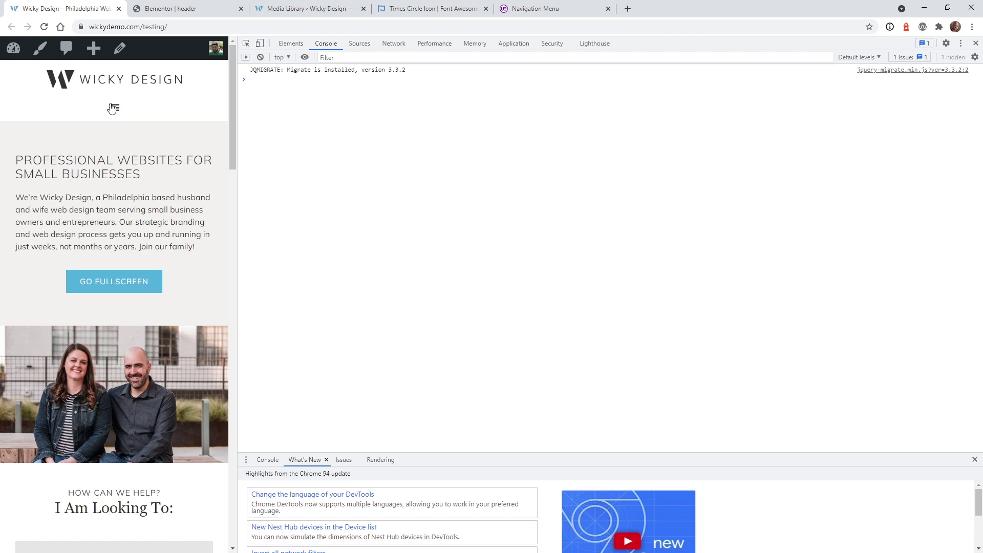
Step: Get the Font Awesome hamburger and times-circle SVGs into the WordPress Media Library
{"action": "key", "text": "ctrl+shift+Tab"}
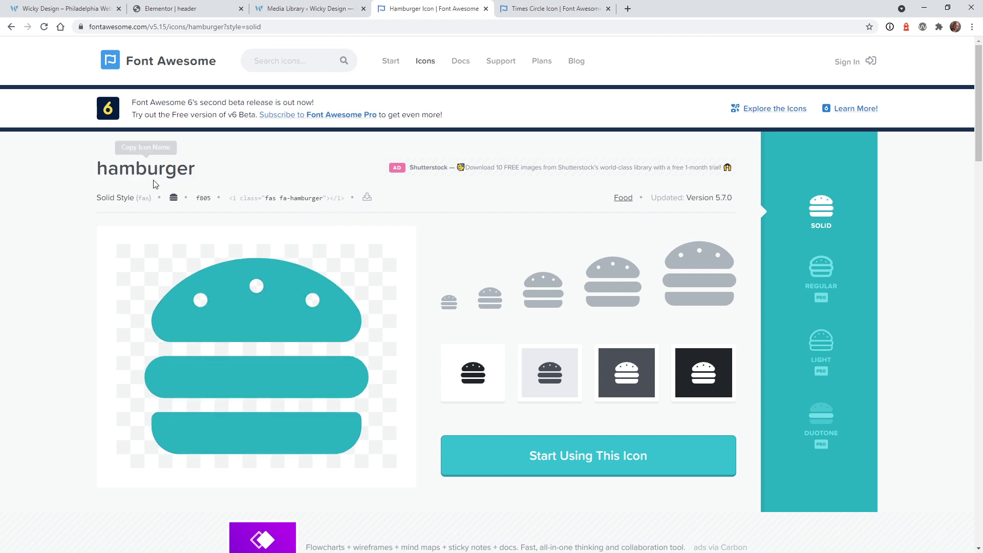
{"action": "left_click", "coordinate": [517, 8]}
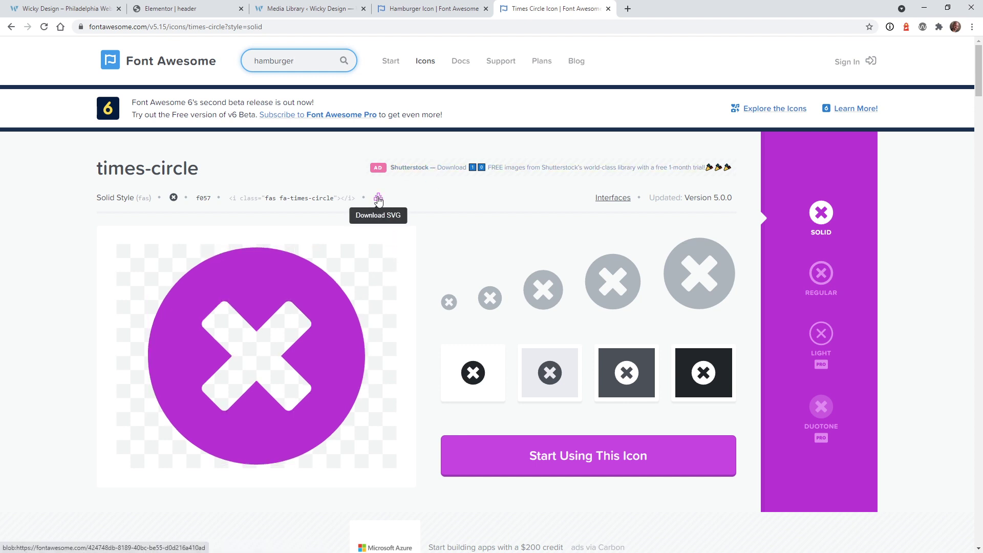
{"action": "left_click", "coordinate": [308, 8]}
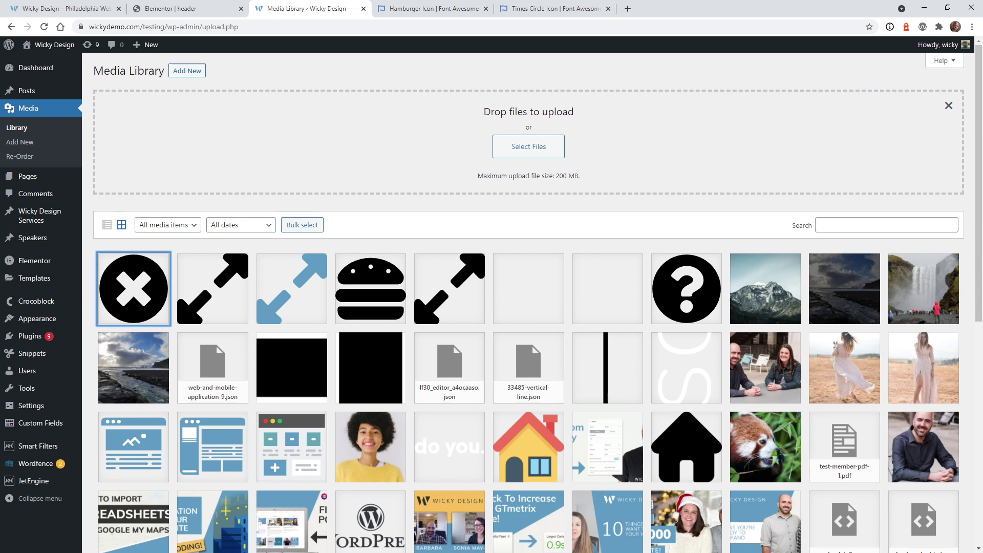
Step: Return to the live Wicky Design site and widen the viewport by dragging the DevTools divider
{"action": "key", "text": "ctrl+1"}
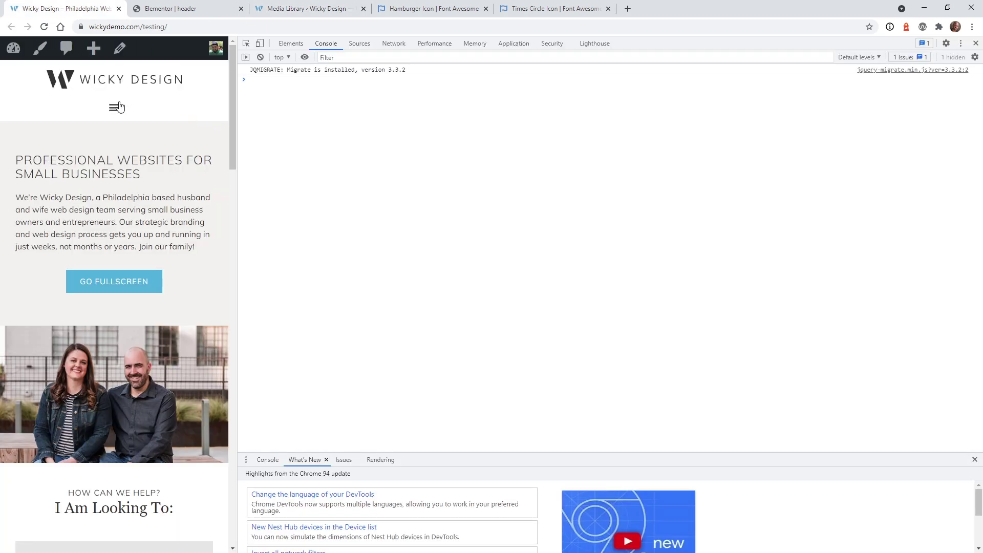
{"action": "left_click_drag", "start_coordinate": [237, 110], "coordinate": [397, 149]}
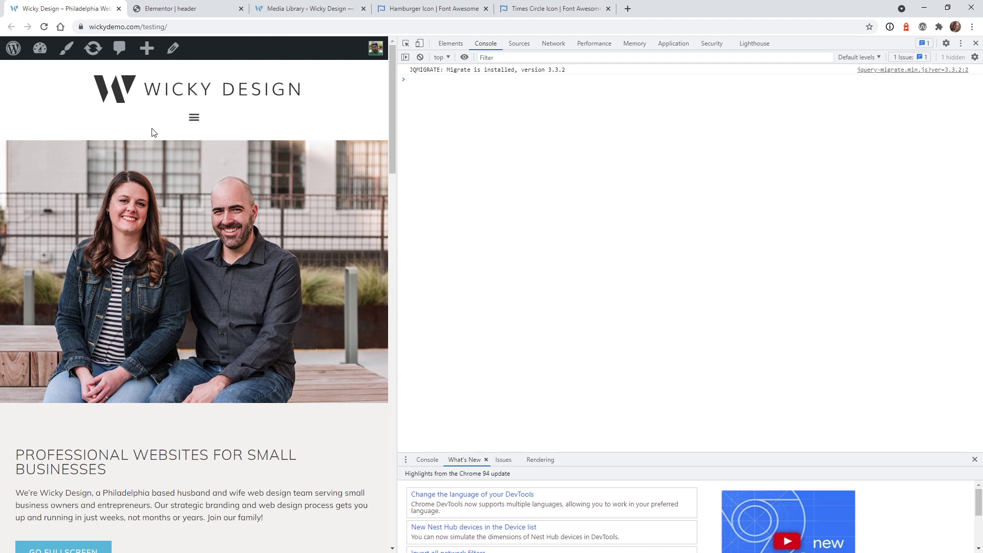
Step: Preview the Elementor header template at desktop, then tablet width, and open its Header Settings
{"action": "left_click", "coordinate": [172, 9]}
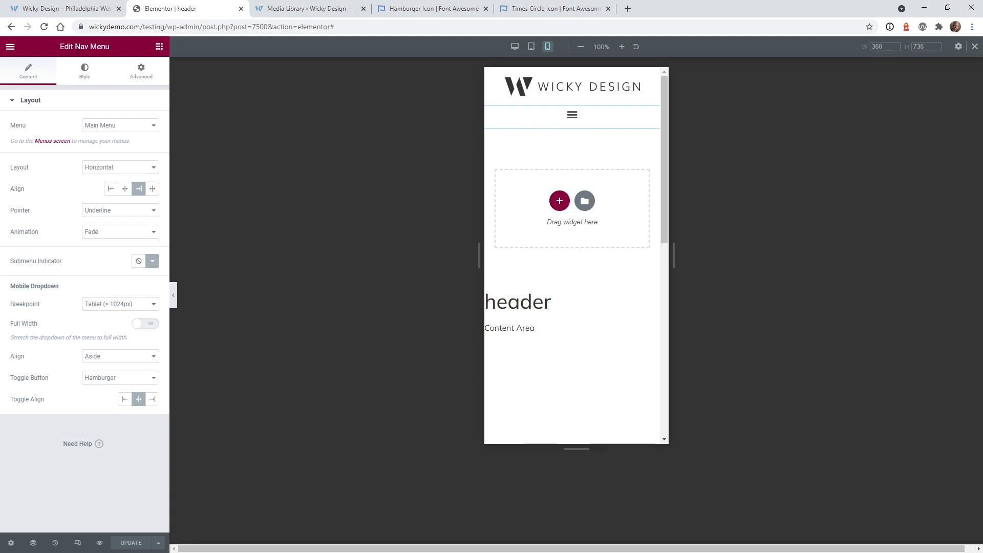
{"action": "left_click", "coordinate": [519, 50]}
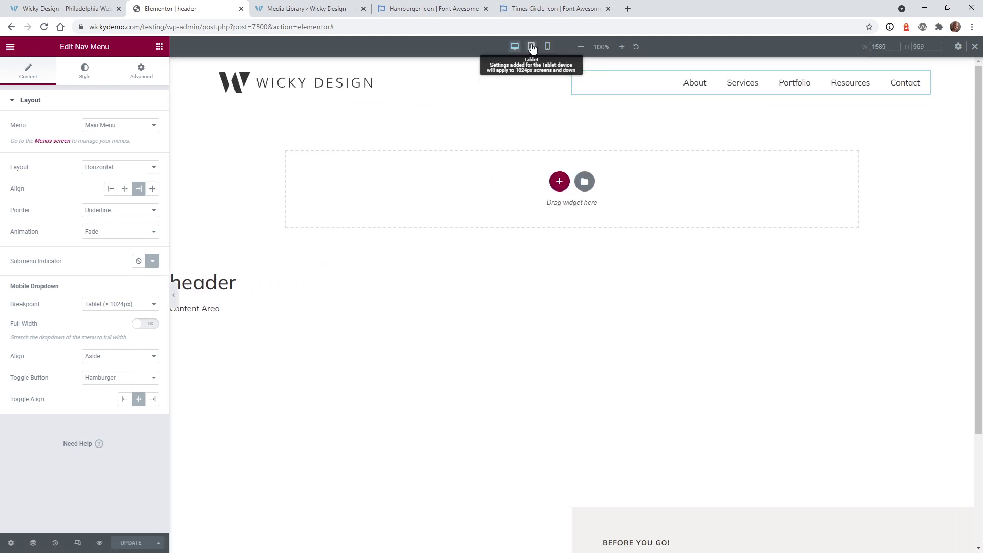
{"action": "left_click", "coordinate": [531, 46]}
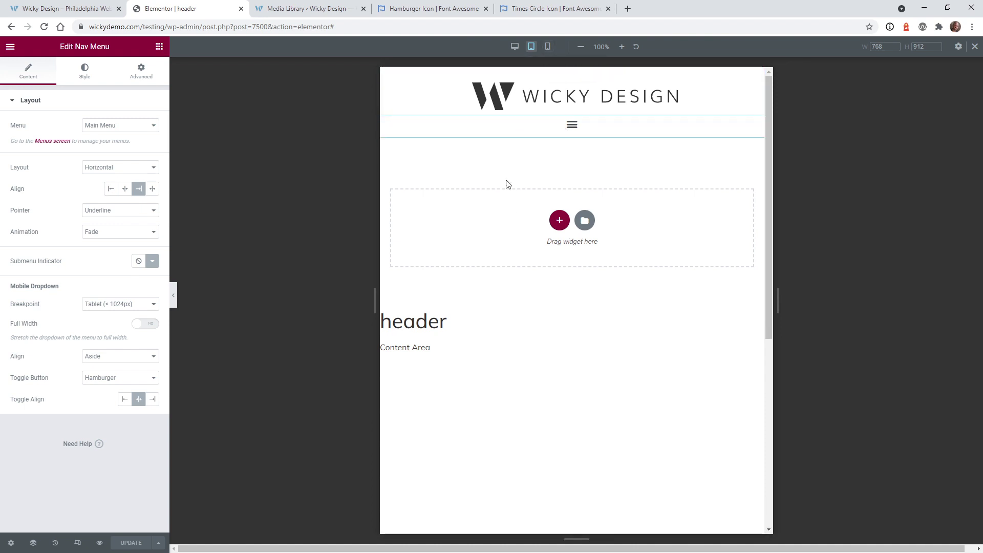
{"action": "left_click", "coordinate": [11, 544]}
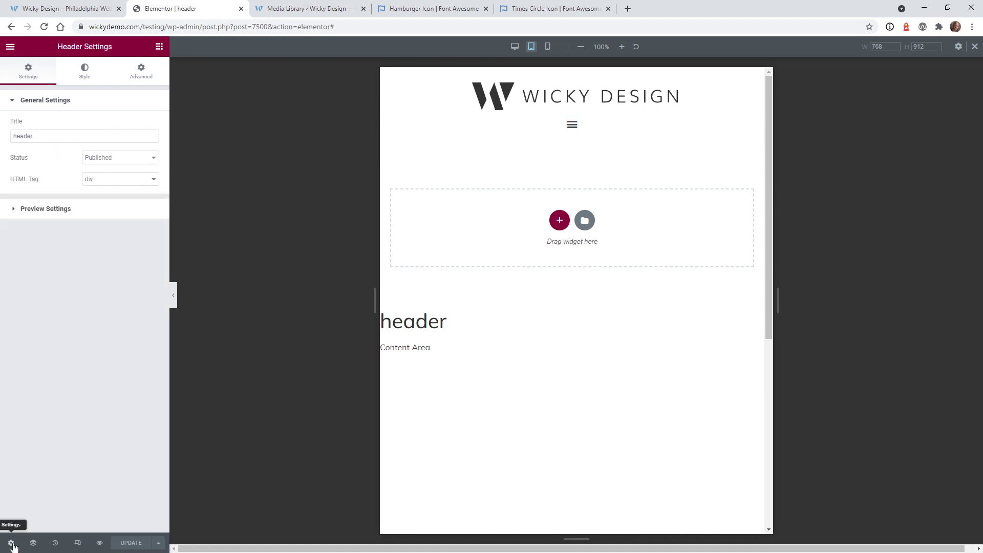
Step: Paste Custom CSS swapping the menu toggle for 40px hamburger and times-circle SVGs, and save
{"action": "left_click", "coordinate": [140, 73]}
{"action": "left_click", "coordinate": [86, 153]}
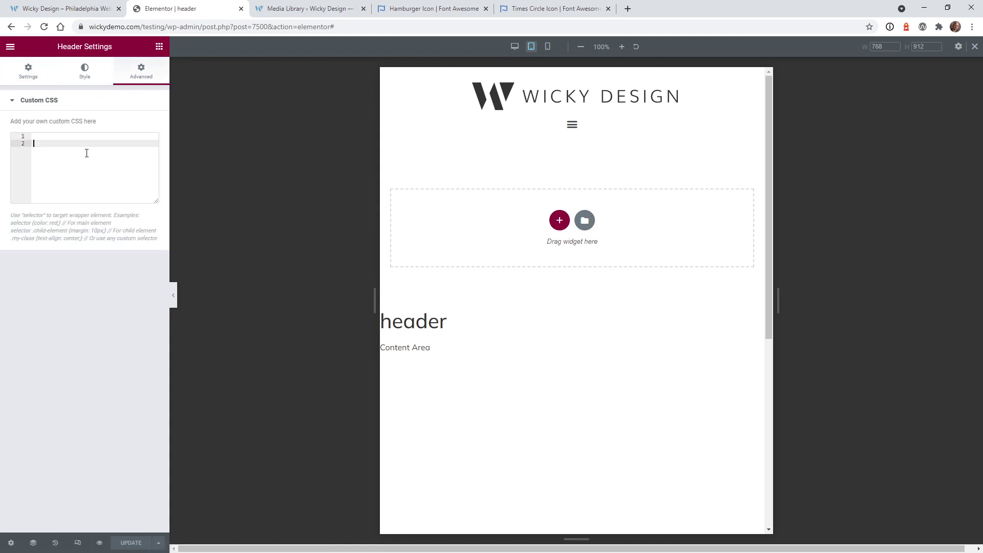
{"action": "left_click", "coordinate": [56, 138]}
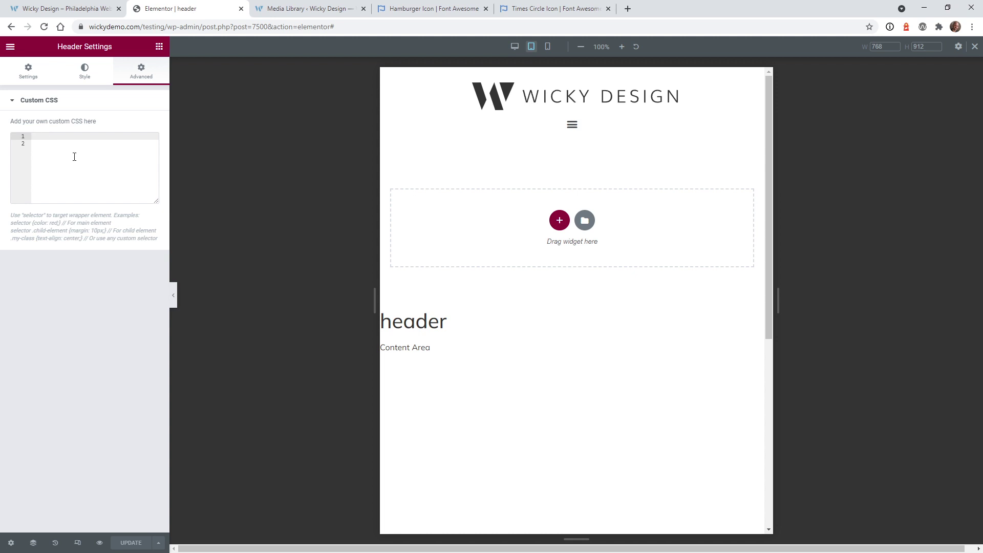
{"action": "type", "text": ".elementor-menu-toggle i:before { content: ''; display: block; background: url(https://wickydemo.com/testing/wp-content/uploads/2018/06/hamburger-solid.svg); width: 40px; height: 40px; background-size: cover; }  .elementor-menu-toggle.elementor-active i:before { content: ''; display: block; background: url(https://wickydemo.com/testing/wp-content/uploads/2021/10/times-circle-solid.svg); width: 40px; height: 40px; background-size: cover; }"}
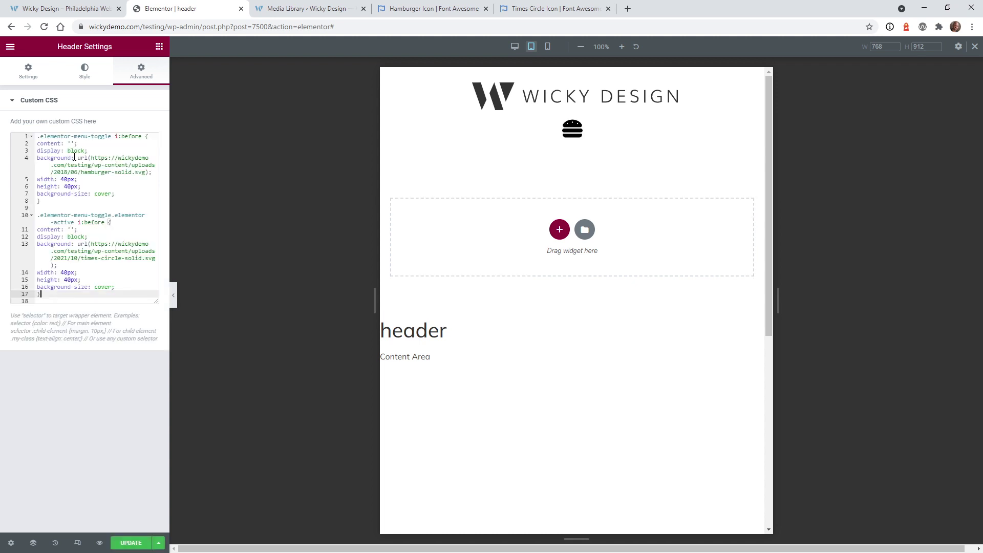
{"action": "left_click_drag", "start_coordinate": [157, 303], "coordinate": [155, 332]}
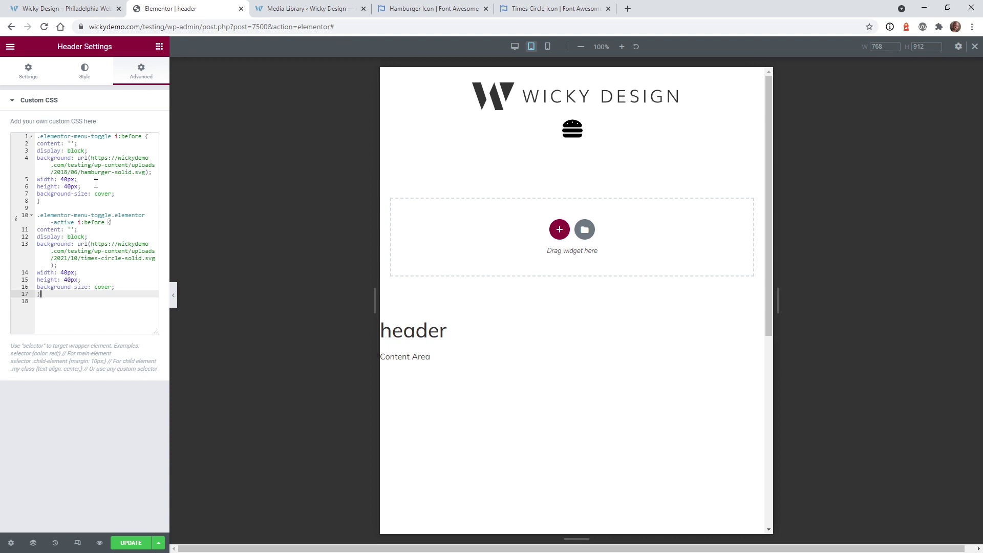
{"action": "left_click", "coordinate": [129, 543]}
Step: Reload the live site and open and close the menu three times to check the new icons
{"action": "left_click", "coordinate": [56, 9]}
{"action": "left_click", "coordinate": [44, 27]}
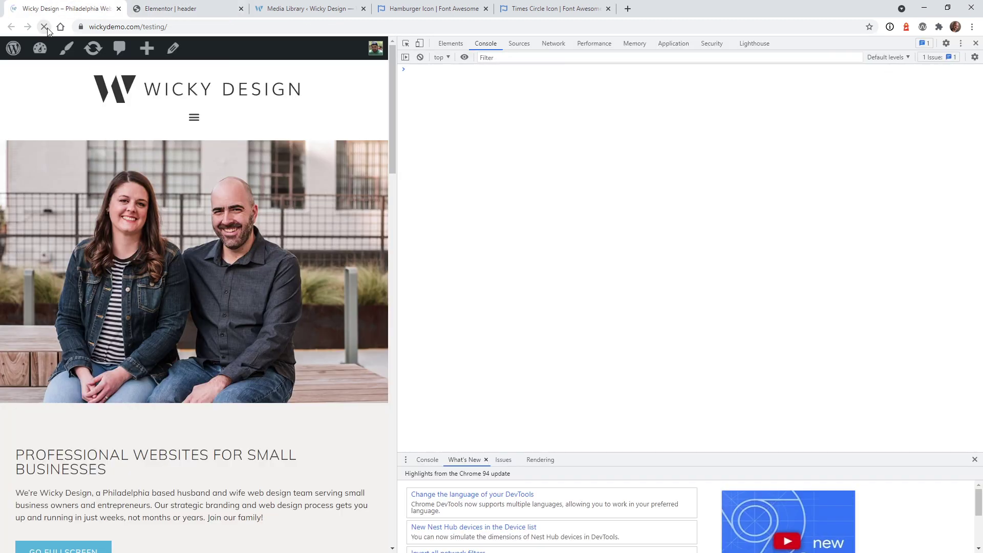
{"action": "left_click", "coordinate": [198, 126]}
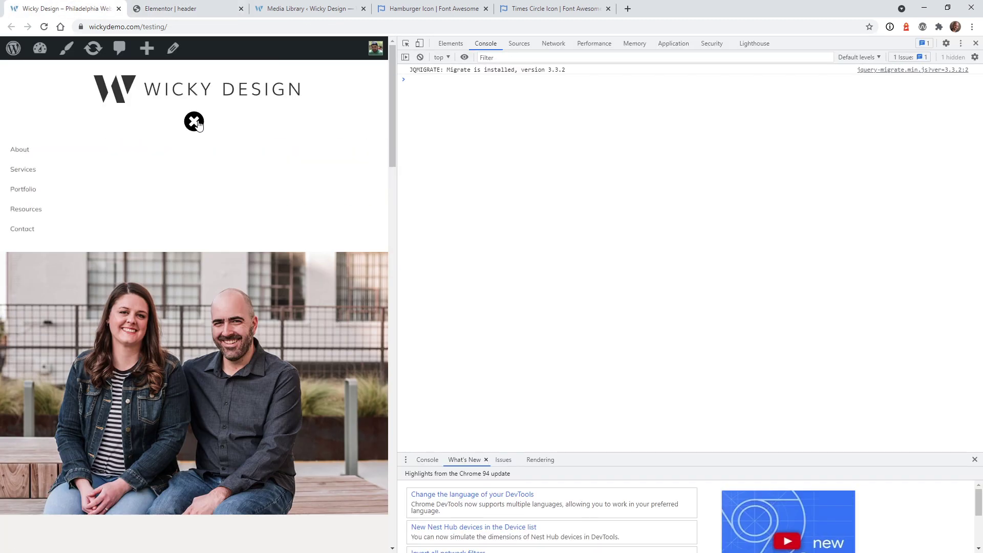
{"action": "left_click", "coordinate": [198, 127]}
{"action": "left_click", "coordinate": [199, 128]}
{"action": "left_click", "coordinate": [199, 128]}
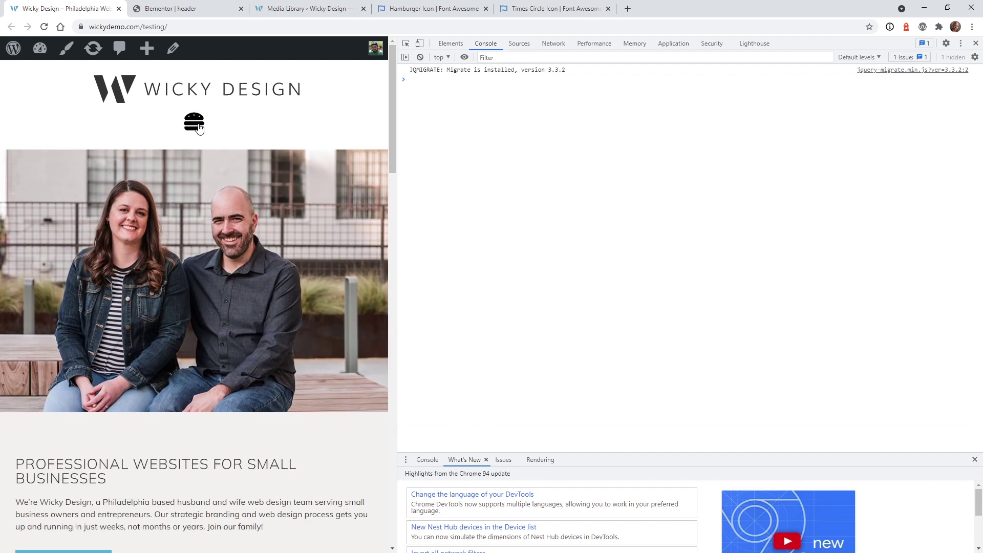
{"action": "left_click", "coordinate": [198, 128]}
{"action": "left_click", "coordinate": [195, 128]}
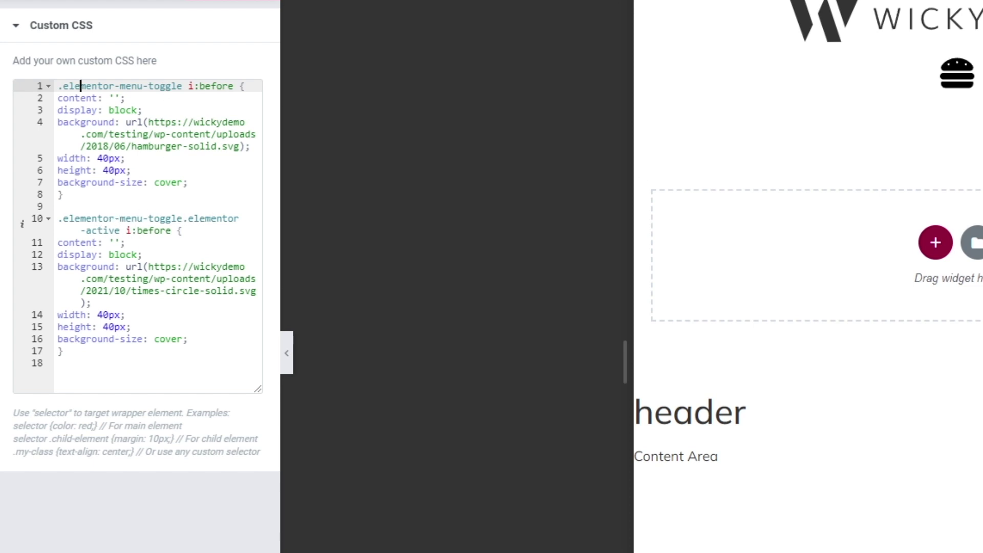
{"action": "left_click", "coordinate": [965, 96]}
{"action": "left_click", "coordinate": [966, 94]}
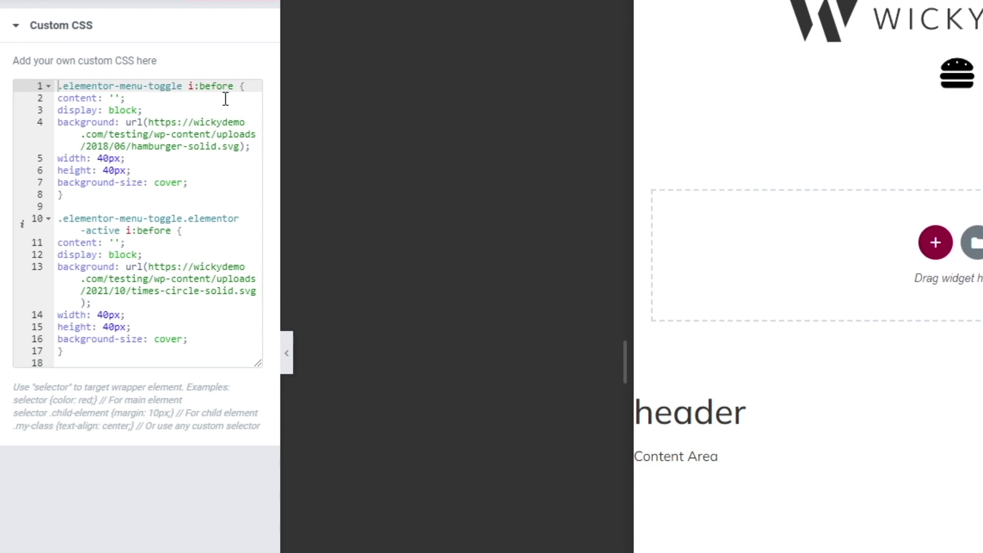
{"action": "left_click", "coordinate": [207, 86]}
{"action": "left_click_drag", "start_coordinate": [201, 86], "coordinate": [239, 96]}
{"action": "left_click", "coordinate": [219, 86]}
{"action": "left_click", "coordinate": [87, 109]}
{"action": "left_click", "coordinate": [93, 97]}
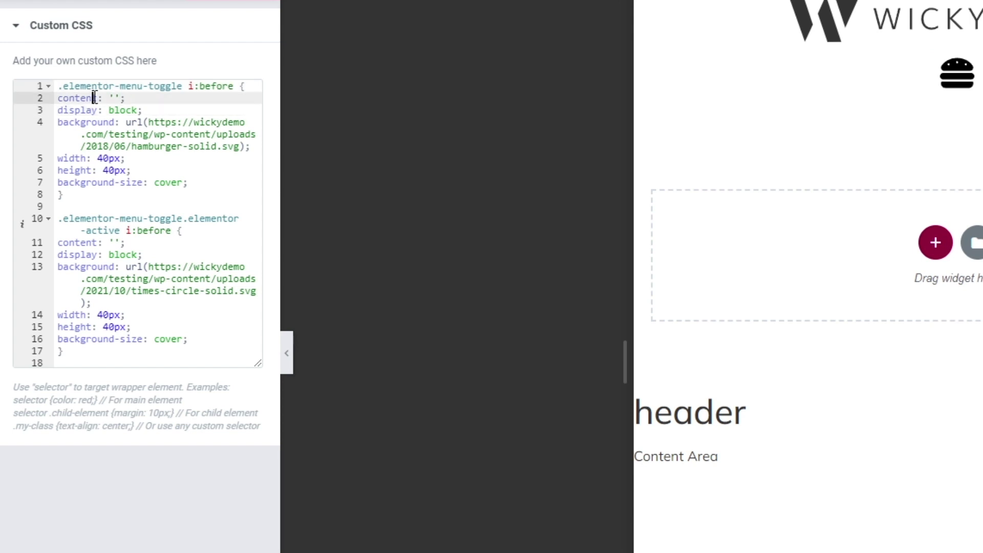
{"action": "left_click_drag", "start_coordinate": [133, 101], "coordinate": [58, 98]}
{"action": "key", "text": "BackSpace"}
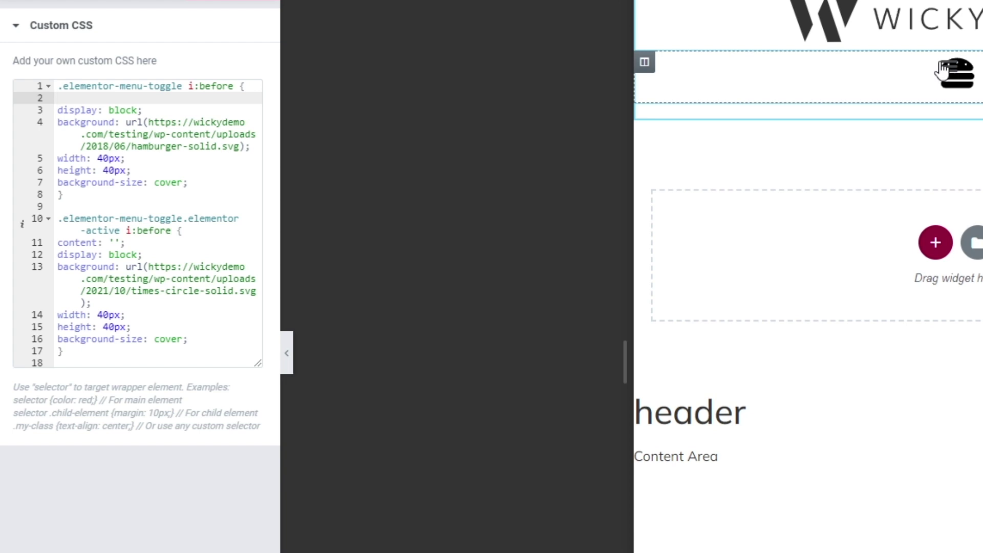
{"action": "key", "text": "ctrl+z"}
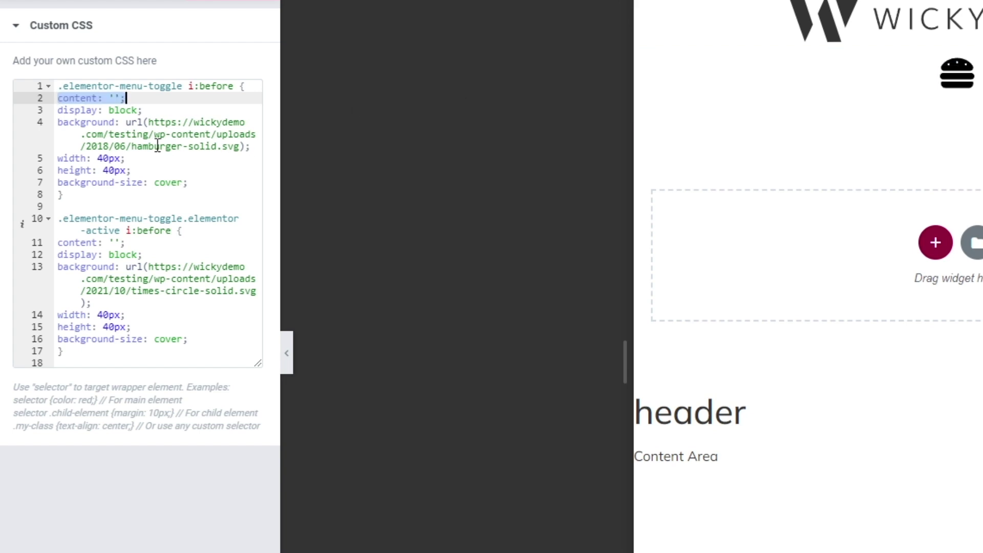
{"action": "left_click", "coordinate": [136, 98]}
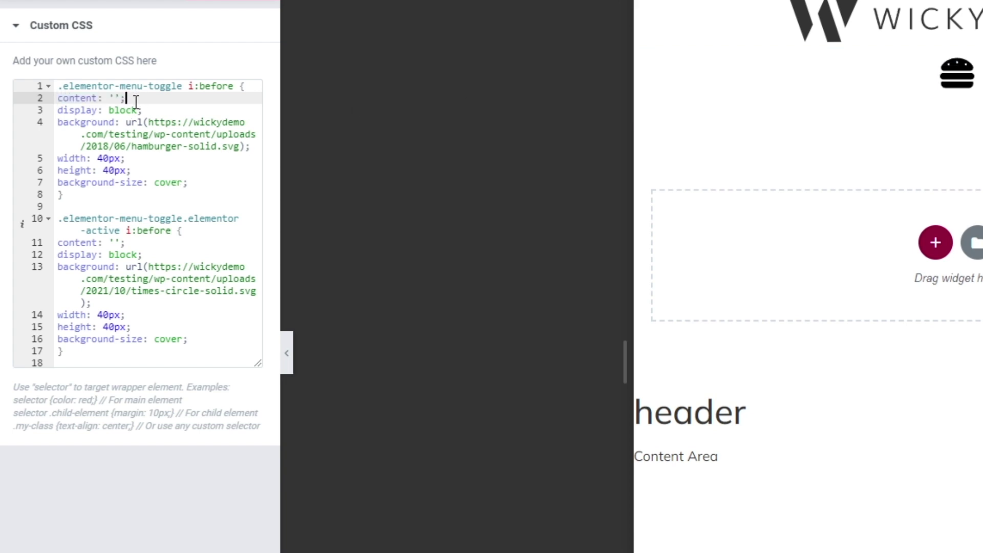
{"action": "left_click", "coordinate": [74, 110]}
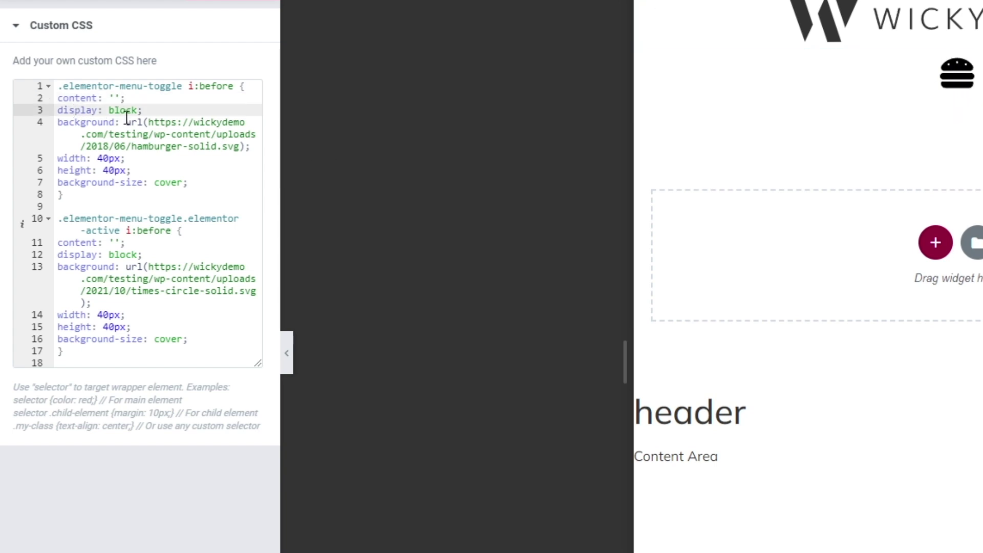
{"action": "left_click", "coordinate": [100, 121]}
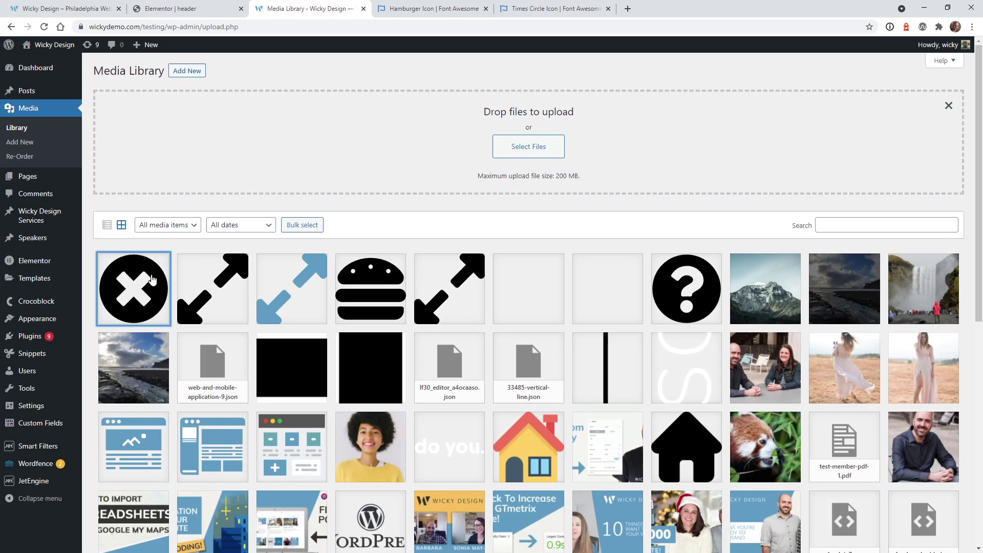
{"action": "left_click", "coordinate": [153, 279]}
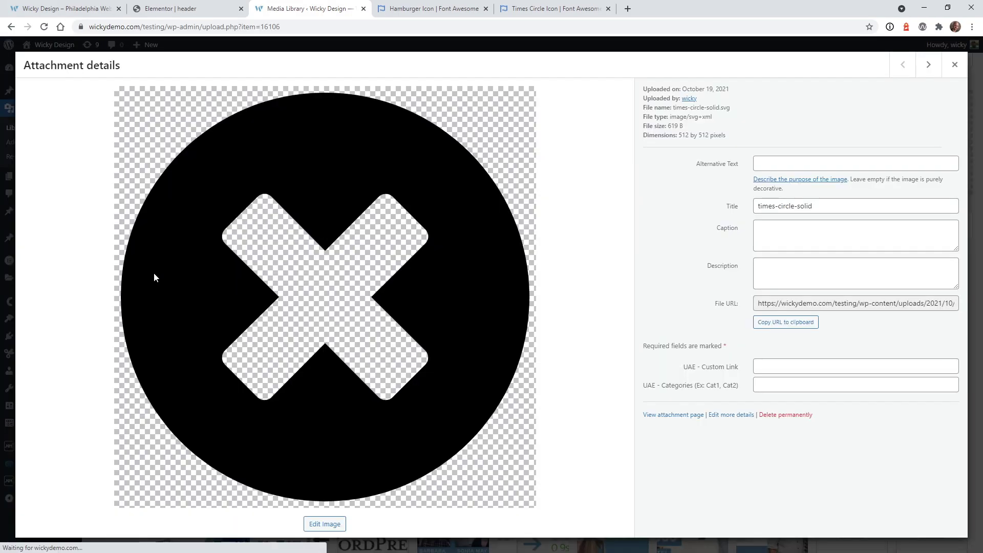
{"action": "left_click_drag", "start_coordinate": [759, 303], "coordinate": [930, 300]}
{"action": "left_click", "coordinate": [224, 6]}
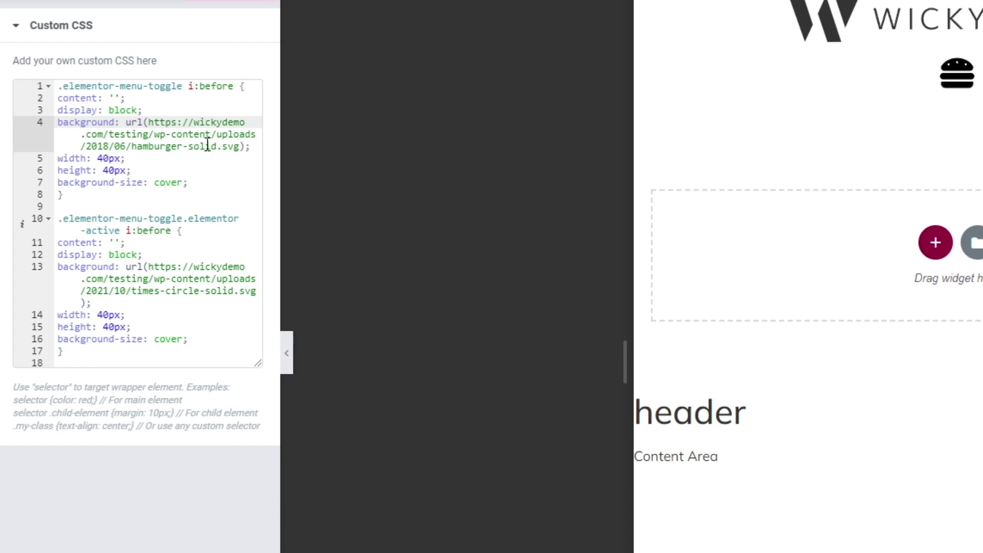
Step: Walk through the width, height and background-size declarations in the toggle's Custom CSS
{"action": "left_click", "coordinate": [77, 158]}
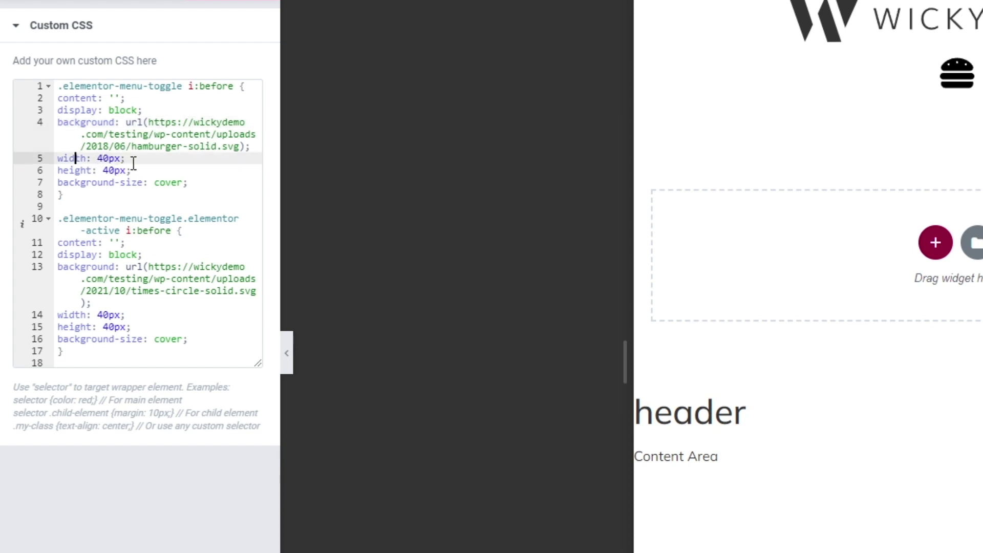
{"action": "left_click", "coordinate": [76, 157]}
{"action": "left_click", "coordinate": [86, 172]}
{"action": "left_click", "coordinate": [103, 158]}
{"action": "left_click", "coordinate": [116, 171]}
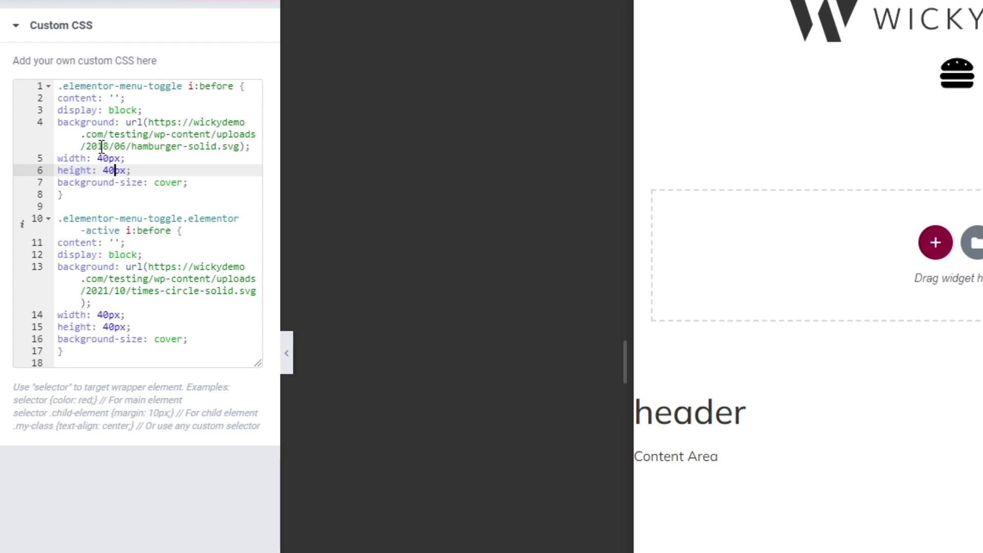
{"action": "left_click", "coordinate": [93, 184]}
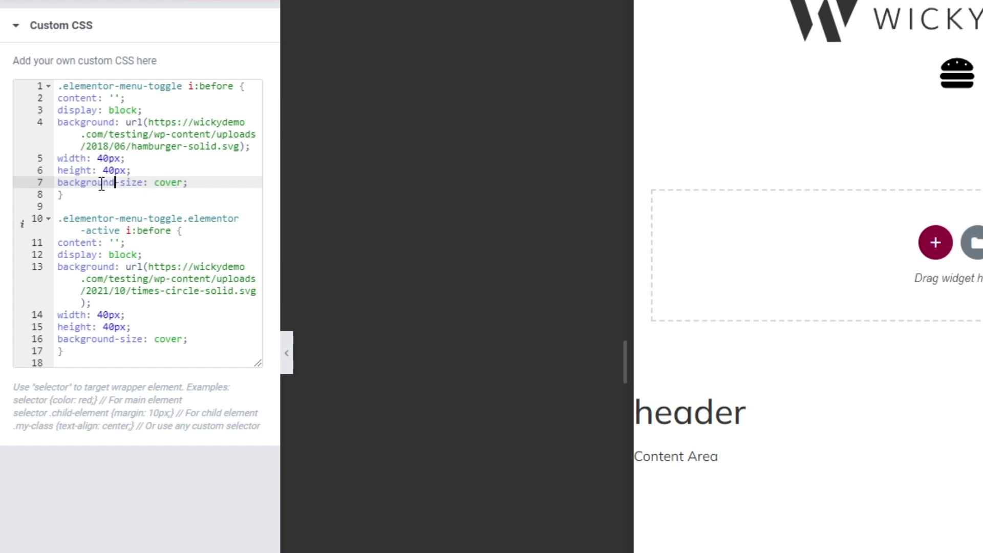
Step: Highlight the height and background-size rules, then open the preview menu to show the X icon
{"action": "left_click_drag", "start_coordinate": [100, 174], "coordinate": [145, 198]}
{"action": "left_click", "coordinate": [149, 183]}
{"action": "left_click", "coordinate": [968, 89]}
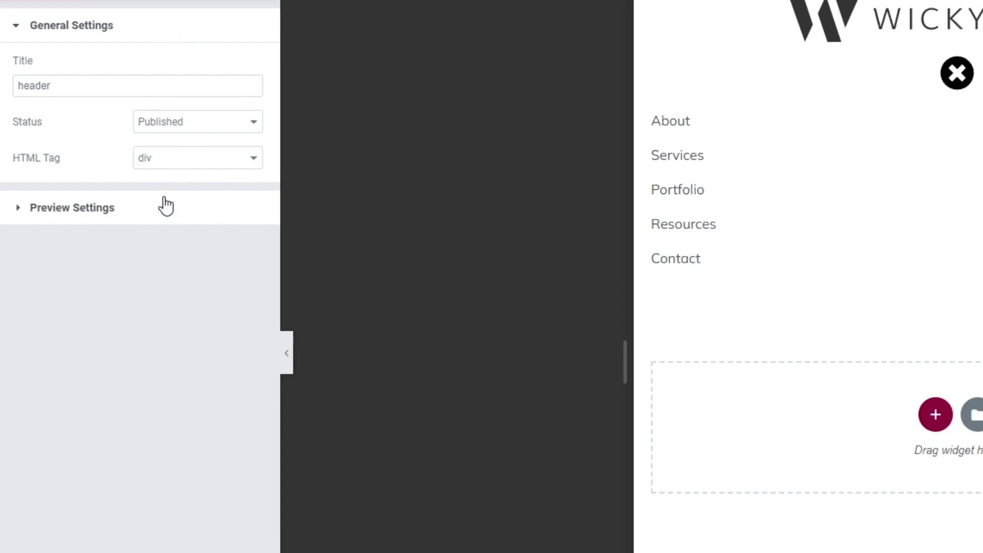
{"action": "left_click", "coordinate": [202, 5]}
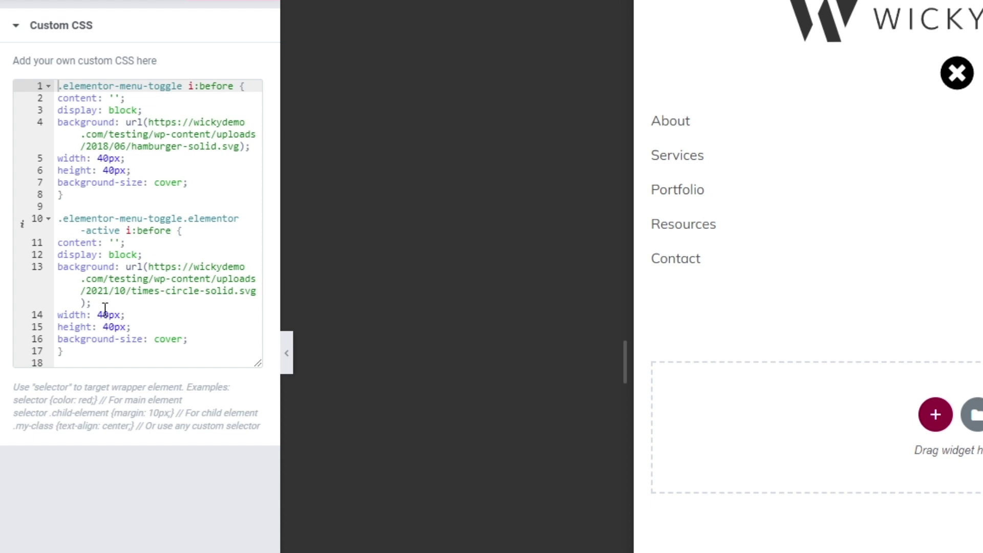
Step: Try a 20px toggle height and open and close the menu in the preview
{"action": "left_click", "coordinate": [113, 171]}
{"action": "key", "text": "BackSpace"}
{"action": "type", "text": "2"}
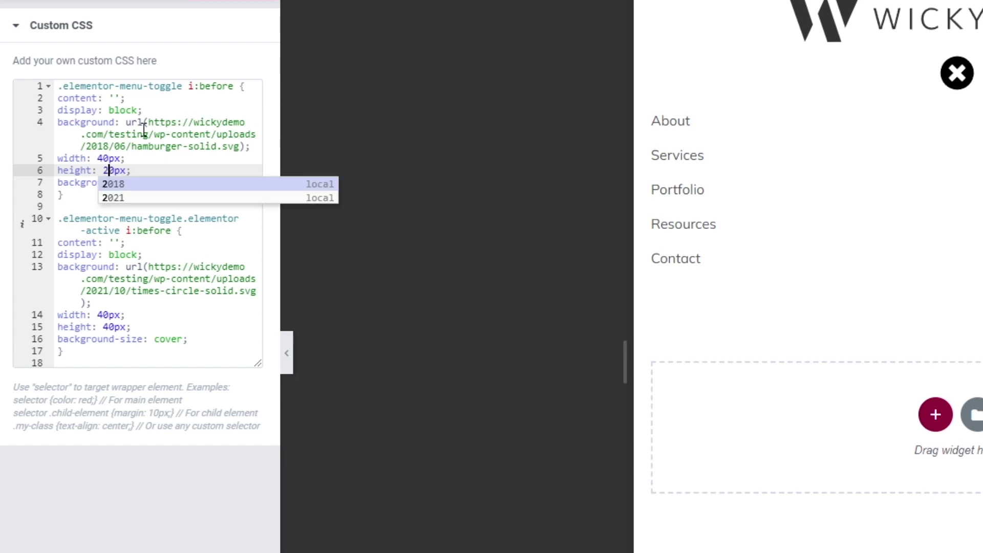
{"action": "left_click", "coordinate": [154, 163]}
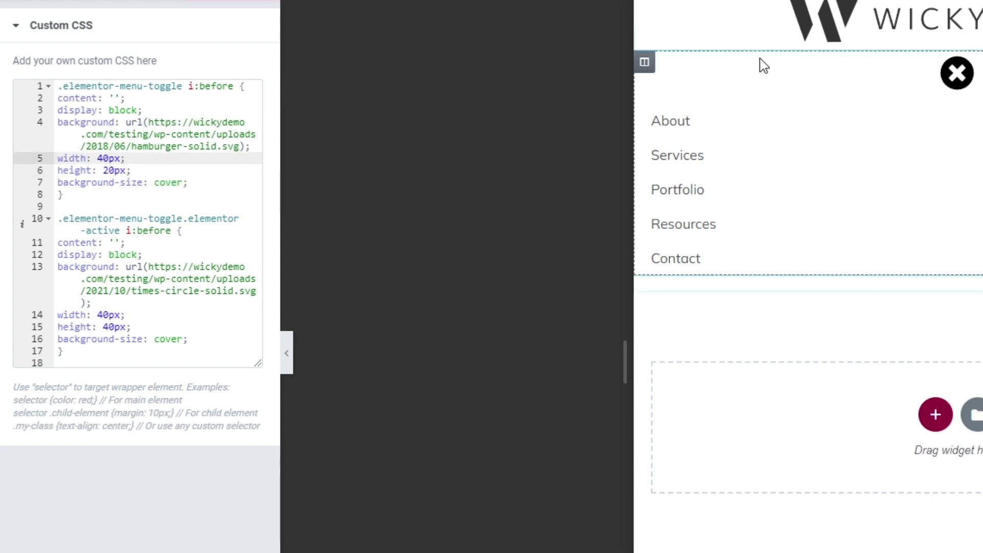
{"action": "left_click", "coordinate": [957, 73]}
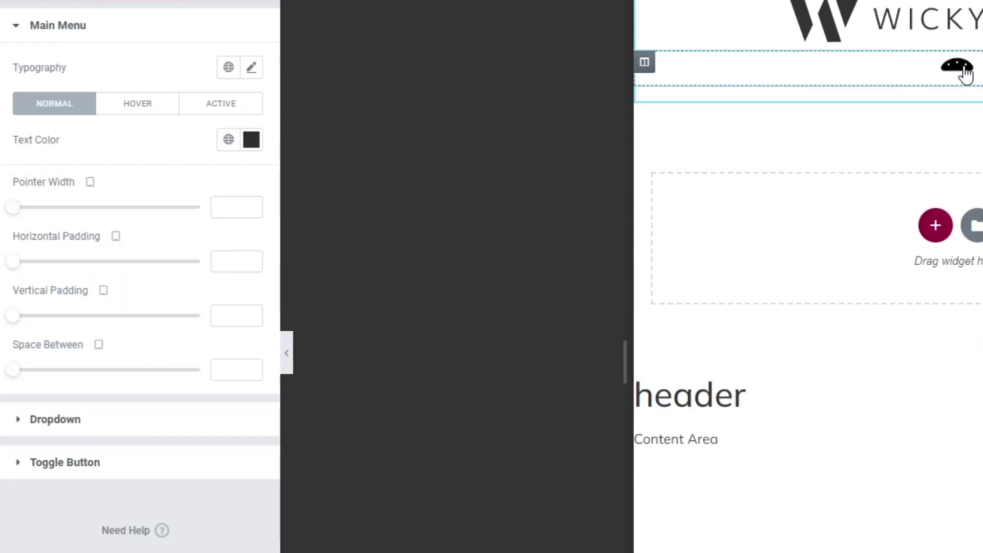
{"action": "left_click", "coordinate": [966, 80]}
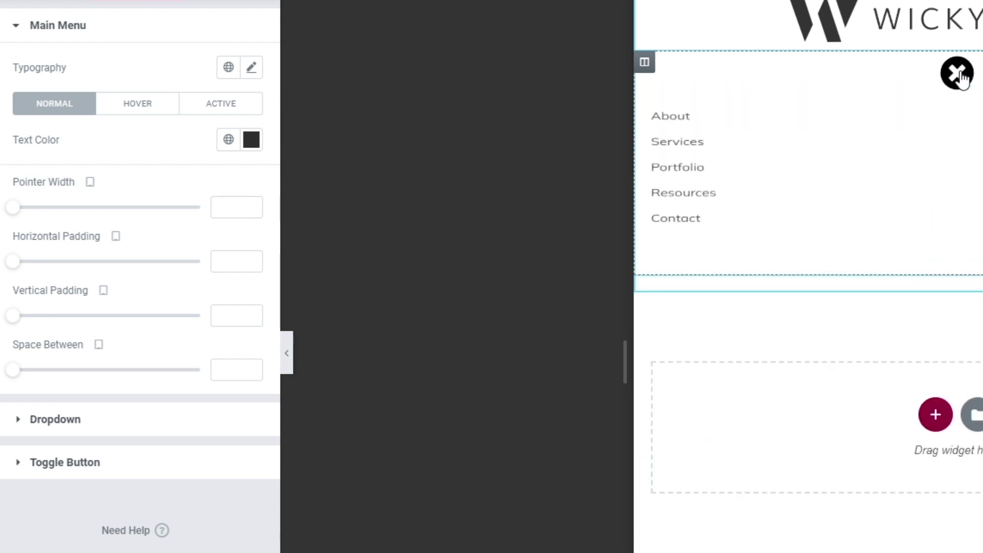
{"action": "left_click", "coordinate": [961, 79]}
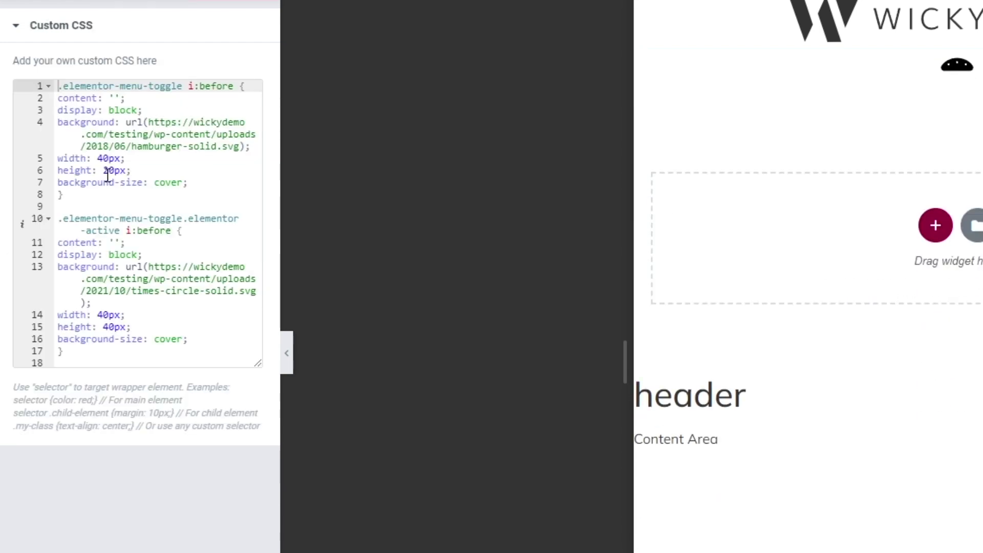
Step: Restore the toggle height to 40px and save the header template
{"action": "left_click", "coordinate": [105, 171]}
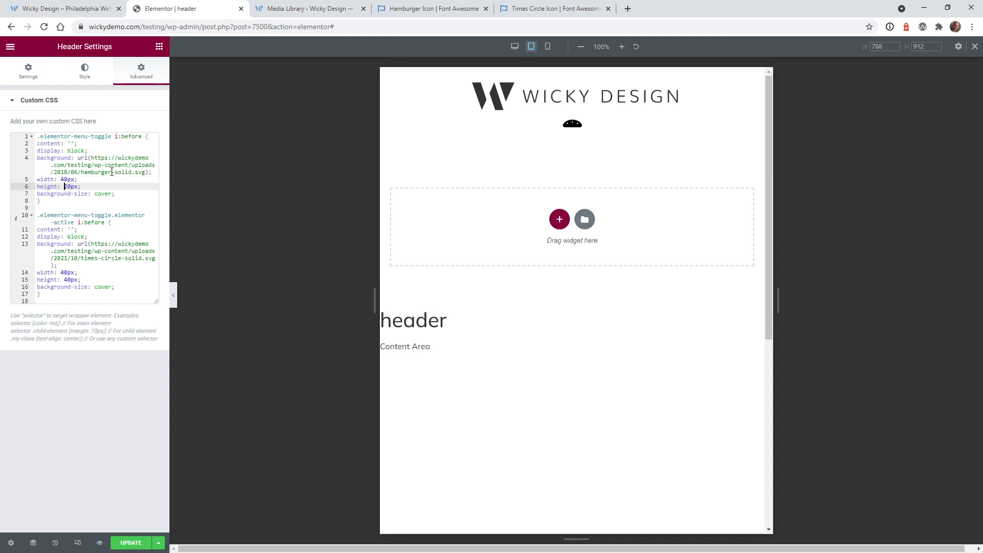
{"action": "key", "text": "Delete"}
{"action": "type", "text": "4"}
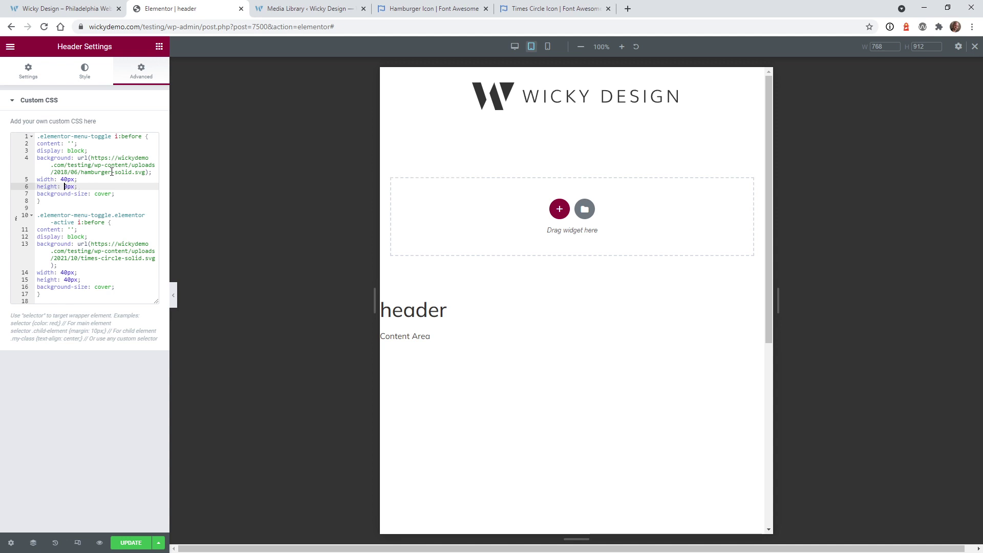
{"action": "left_click", "coordinate": [128, 544]}
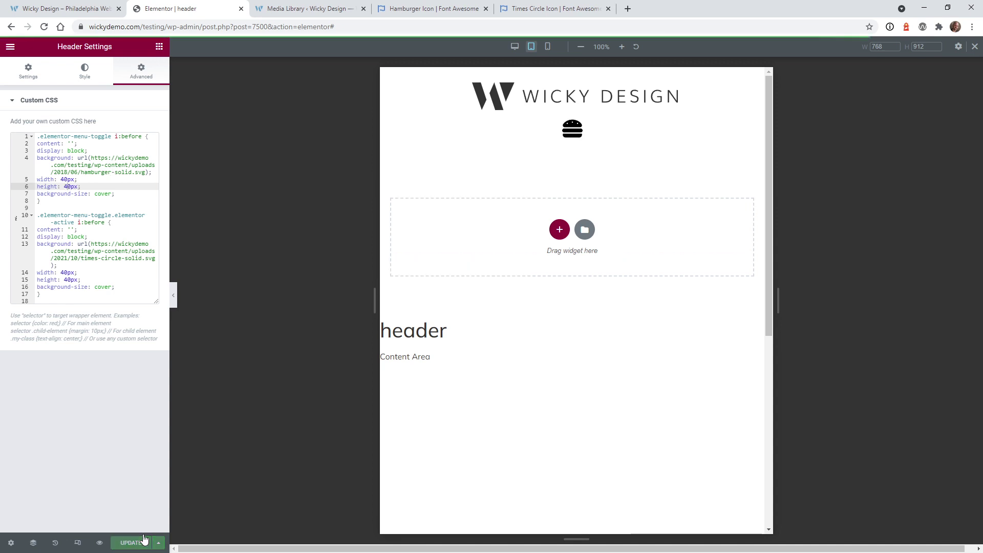
Step: Reload the live site, toggle the mobile menu open and closed, then return to Elementor
{"action": "left_click", "coordinate": [57, 7]}
{"action": "left_click", "coordinate": [45, 27]}
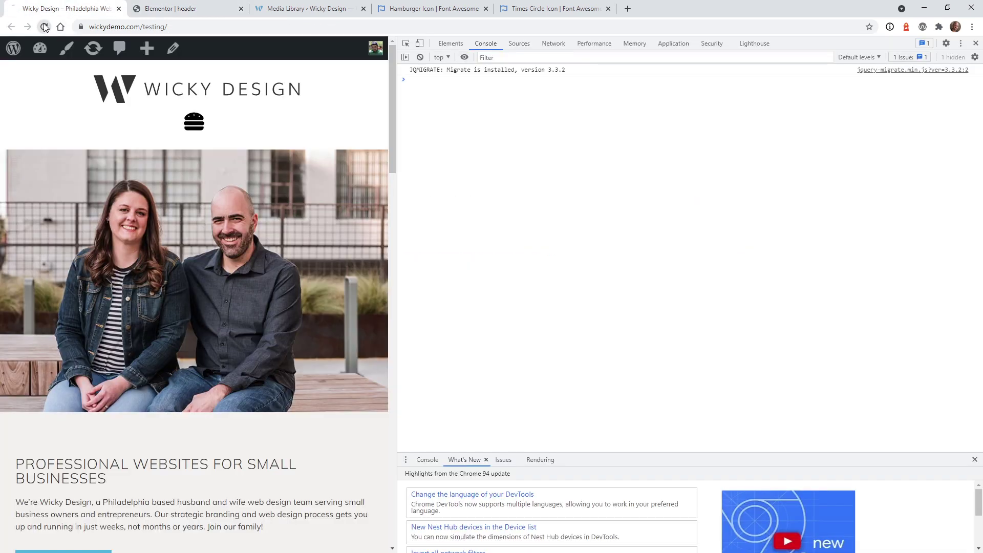
{"action": "left_click", "coordinate": [196, 125]}
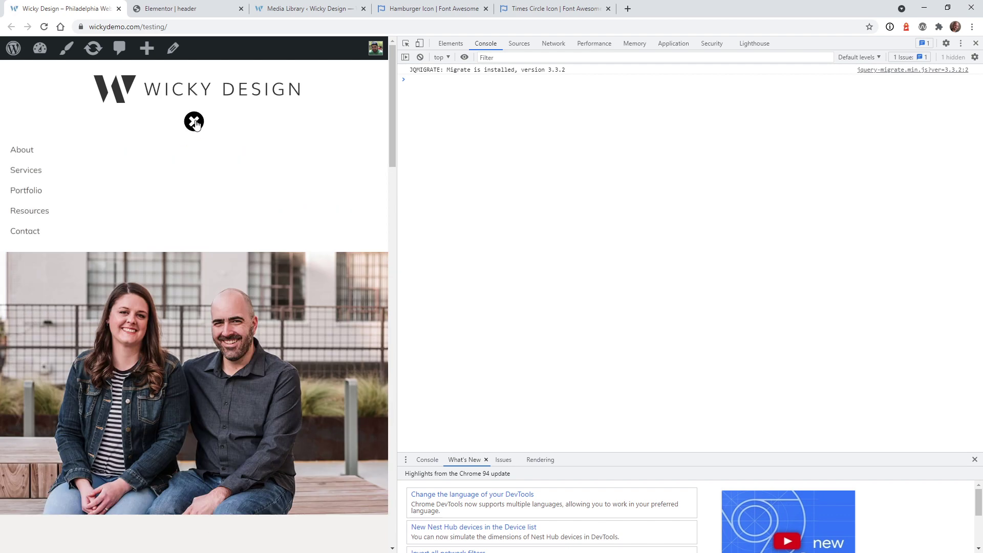
{"action": "left_click", "coordinate": [197, 125]}
{"action": "left_click", "coordinate": [197, 126]}
{"action": "left_click", "coordinate": [197, 126]}
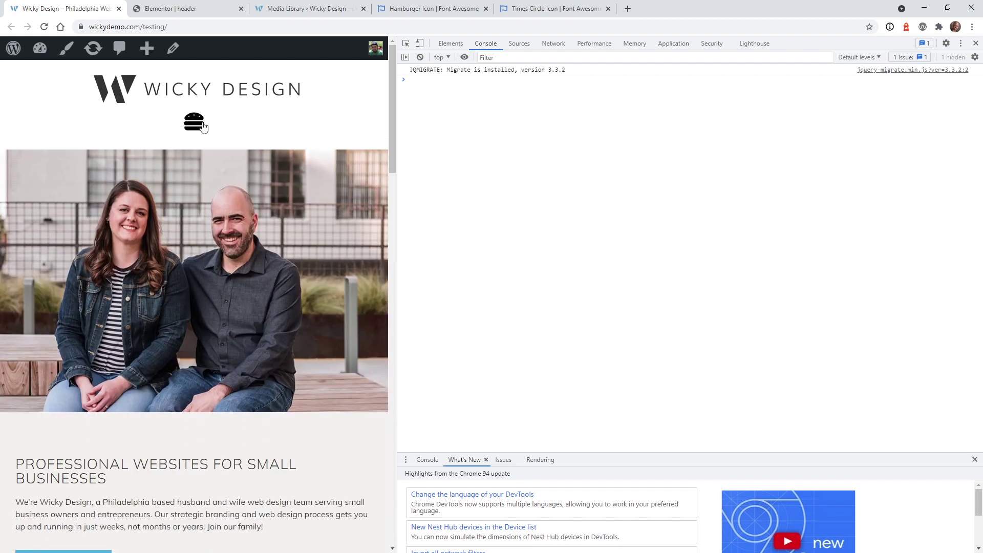
{"action": "left_click", "coordinate": [197, 126]}
{"action": "key", "text": "ctrl+Tab"}
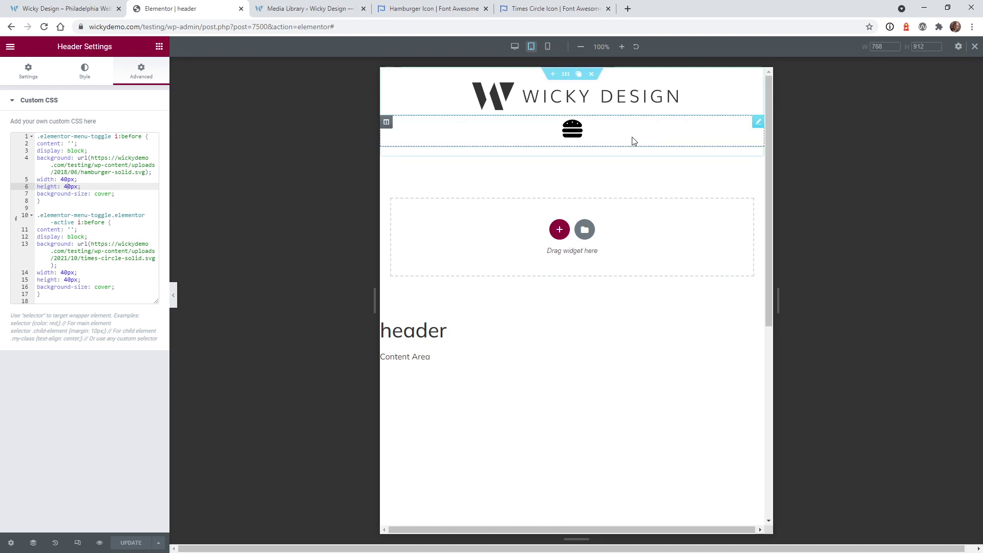
Step: Select the Nav Menu widget and drag its Toggle Button size to 16
{"action": "left_click", "coordinate": [758, 125]}
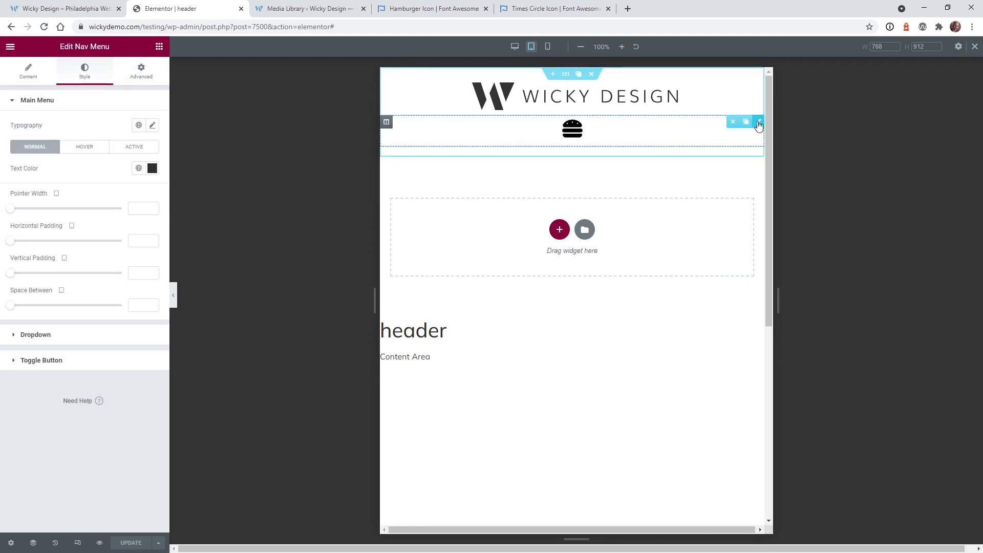
{"action": "left_click", "coordinate": [49, 361]}
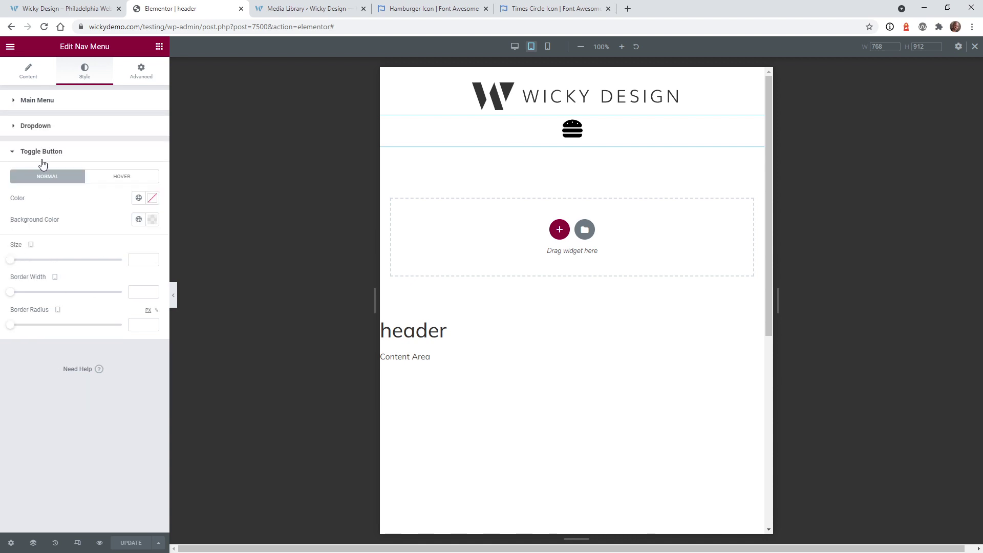
{"action": "left_click_drag", "start_coordinate": [9, 260], "coordinate": [30, 263]}
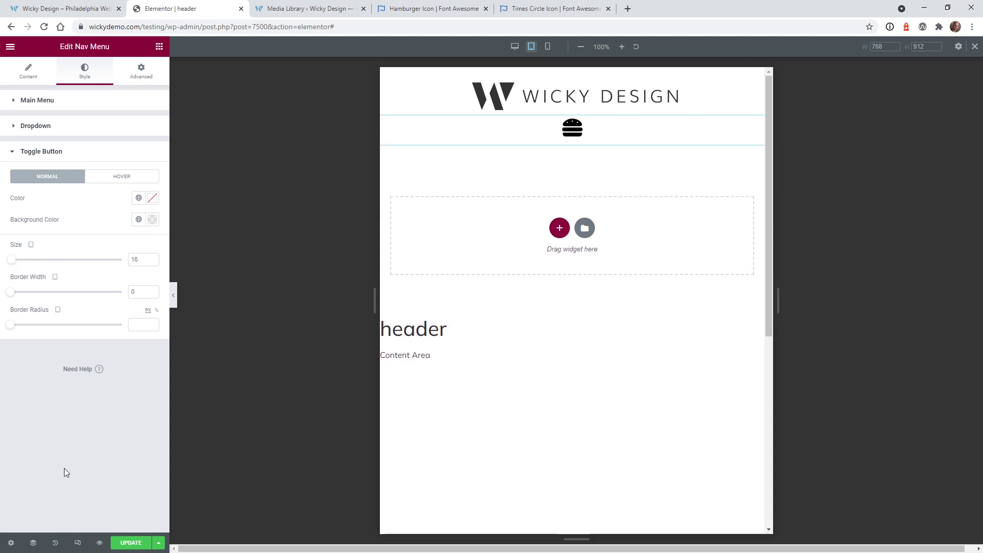
Step: Try red, pink and green toggle colours, then bring up hamburger-solid.svg in Notepad
{"action": "left_click", "coordinate": [155, 202]}
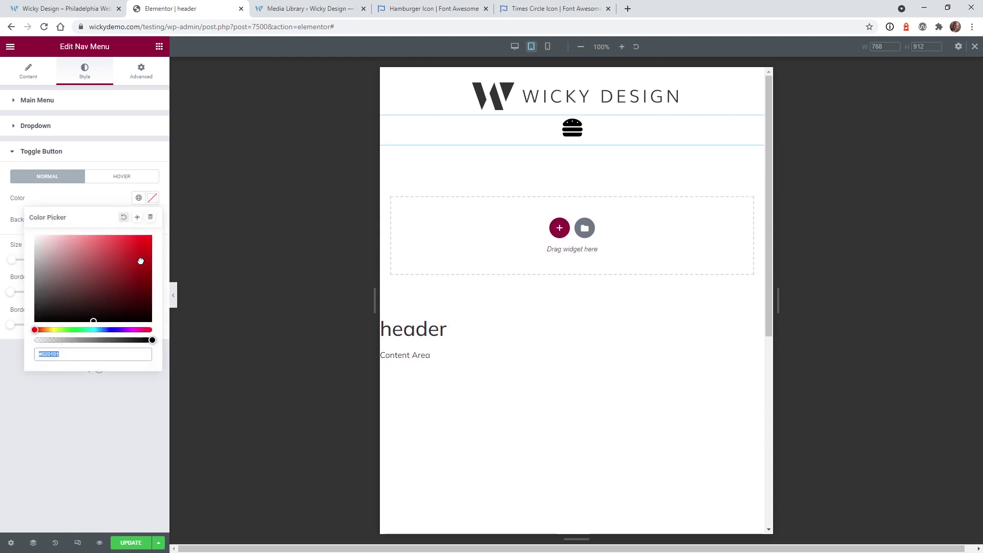
{"action": "left_click_drag", "start_coordinate": [139, 261], "coordinate": [127, 243]}
{"action": "left_click_drag", "start_coordinate": [110, 275], "coordinate": [76, 252]}
{"action": "left_click", "coordinate": [130, 283]}
{"action": "left_click_drag", "start_coordinate": [110, 330], "coordinate": [89, 329]}
{"action": "left_click_drag", "start_coordinate": [99, 264], "coordinate": [131, 265]}
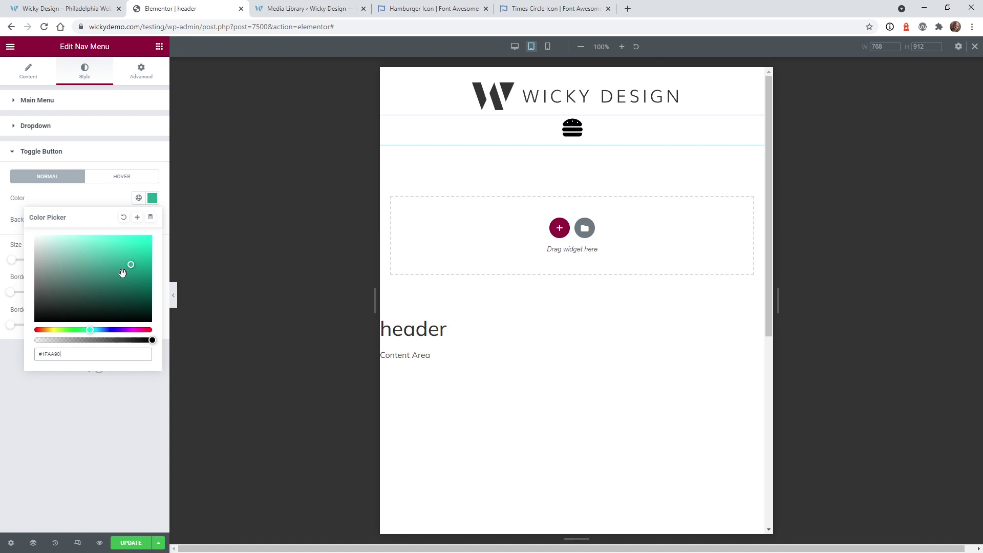
{"action": "left_click", "coordinate": [78, 453]}
{"action": "key", "text": "alt+Tab"}
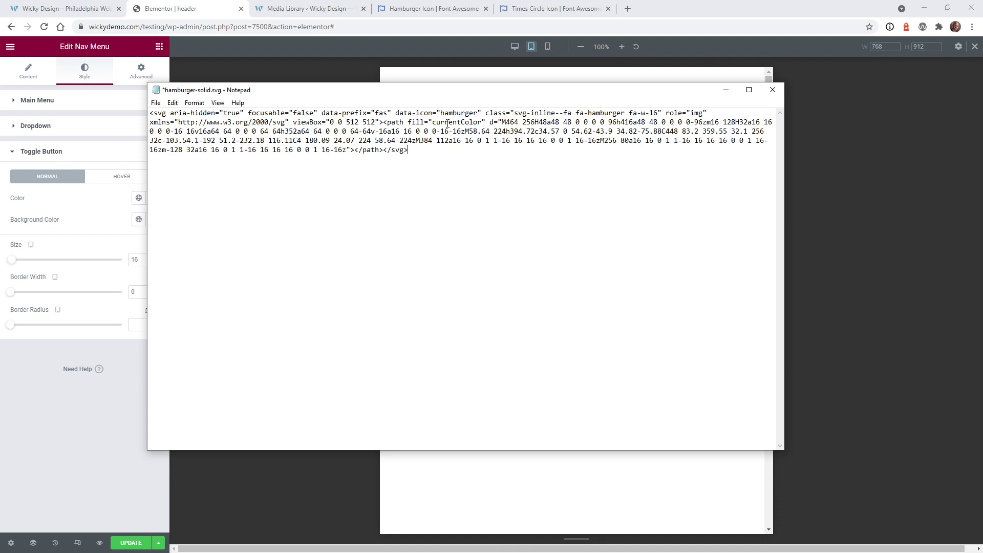
Step: Replace the hamburger SVG's path fill currentColor with #5D9CC5 in Notepad
{"action": "left_click_drag", "start_coordinate": [482, 124], "coordinate": [437, 123]}
{"action": "type", "text": "#5D9CC5"}
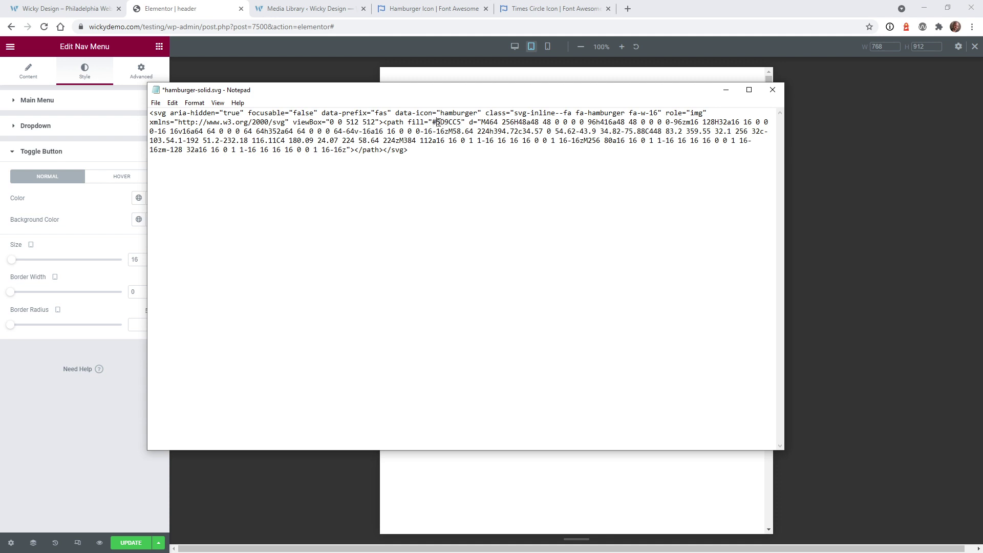
{"action": "left_click_drag", "start_coordinate": [438, 123], "coordinate": [462, 124]}
Step: Take the hamburger-solid-blue.svg file URL from its Media Library attachment details
{"action": "left_click", "coordinate": [307, 9]}
{"action": "left_click", "coordinate": [129, 310]}
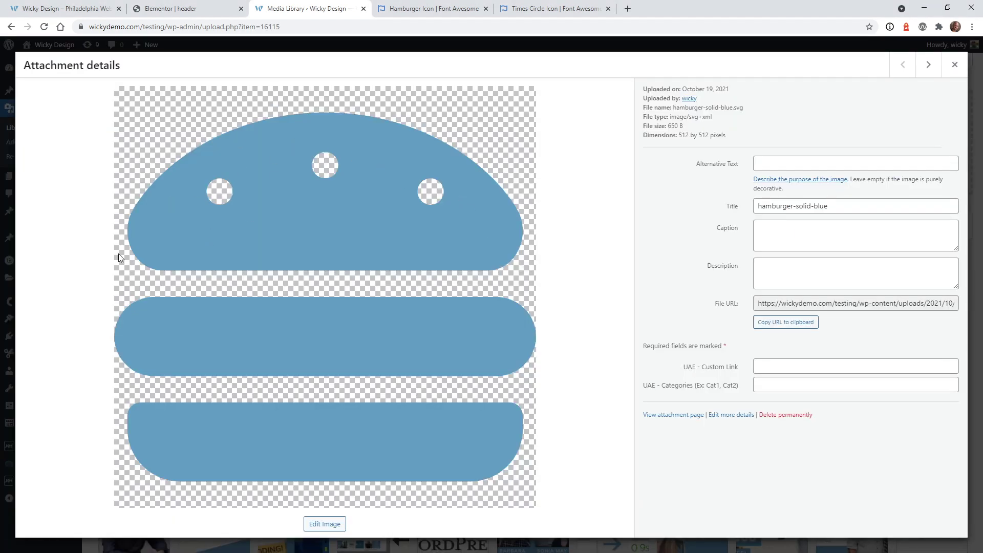
{"action": "left_click", "coordinate": [834, 305]}
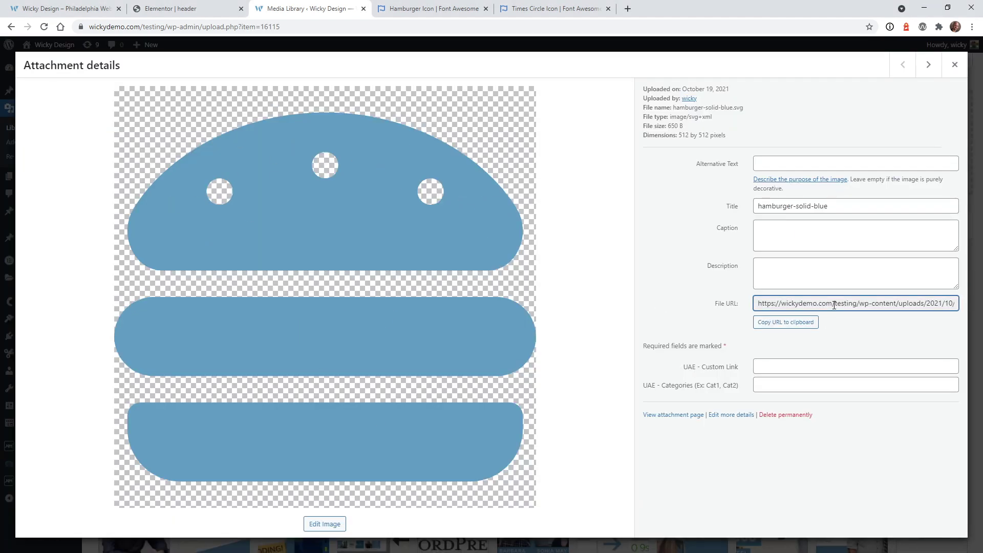
{"action": "key", "text": "ctrl+a"}
{"action": "key", "text": "ctrl+c"}
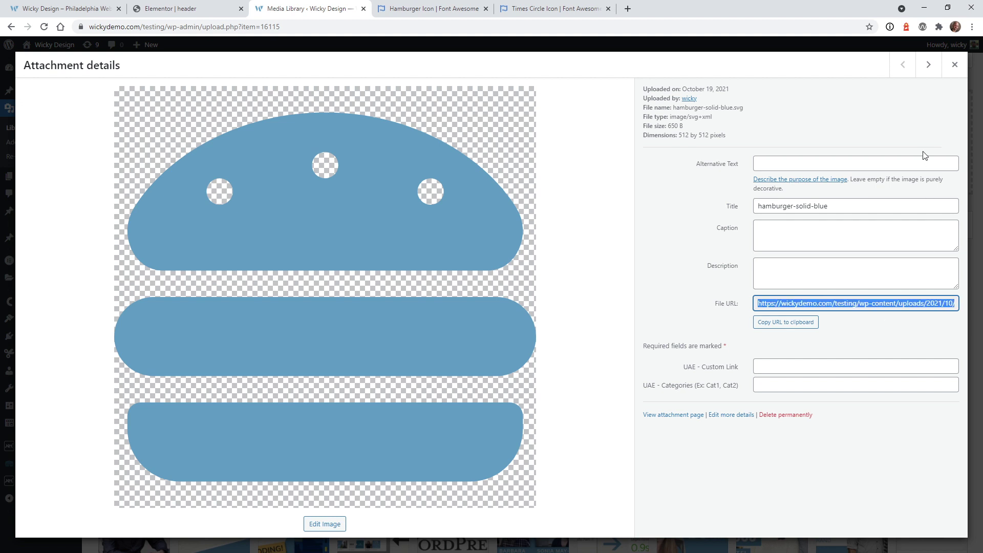
{"action": "left_click", "coordinate": [955, 65]}
Step: In the header's Custom CSS, swap the hamburger image URL for the hamburger-solid-blue.svg URL
{"action": "left_click", "coordinate": [77, 6]}
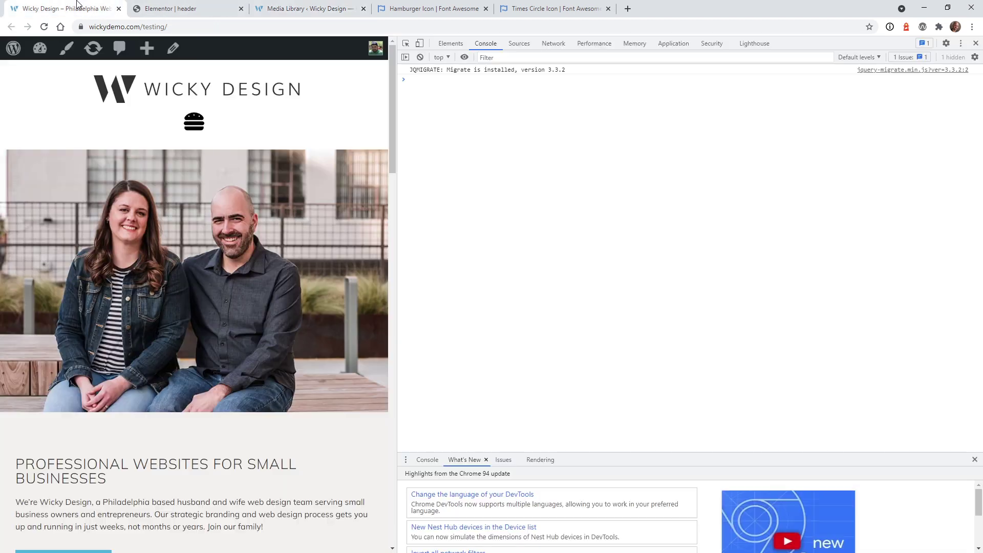
{"action": "left_click", "coordinate": [162, 7]}
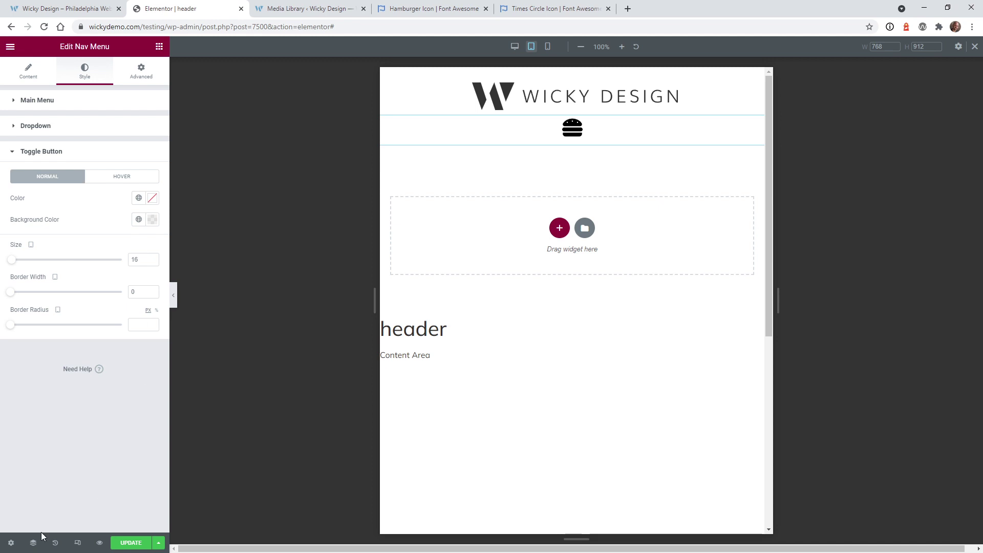
{"action": "left_click", "coordinate": [10, 543]}
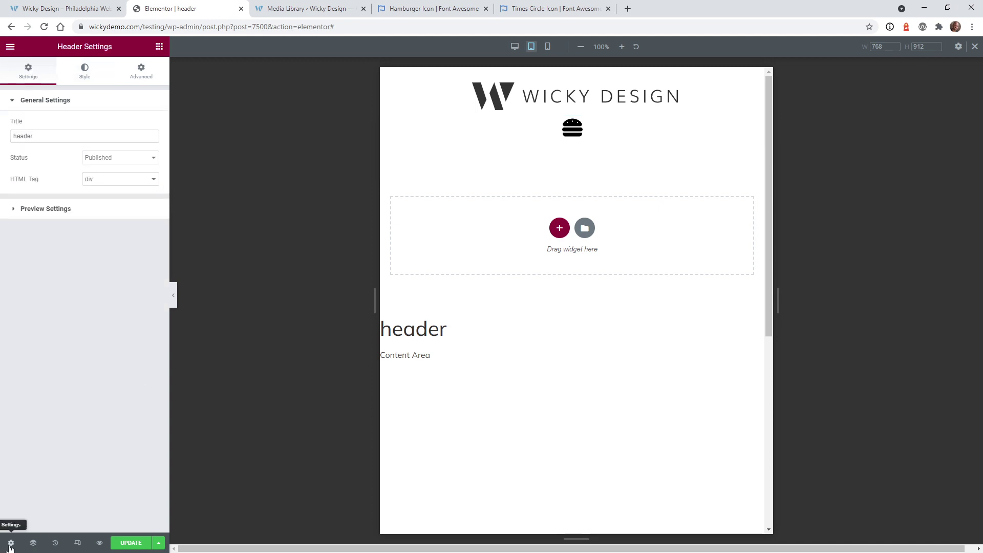
{"action": "left_click", "coordinate": [137, 71]}
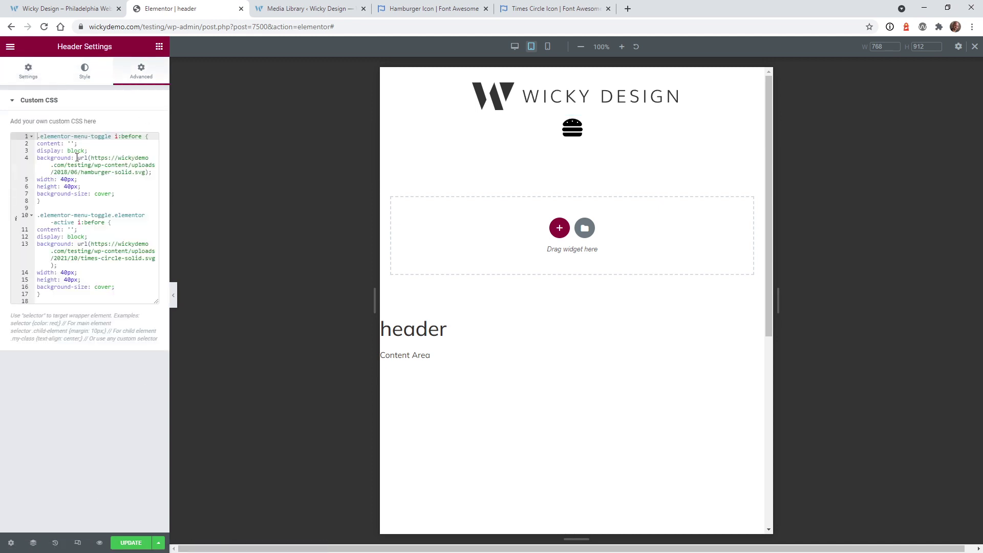
{"action": "left_click_drag", "start_coordinate": [92, 158], "coordinate": [136, 174]}
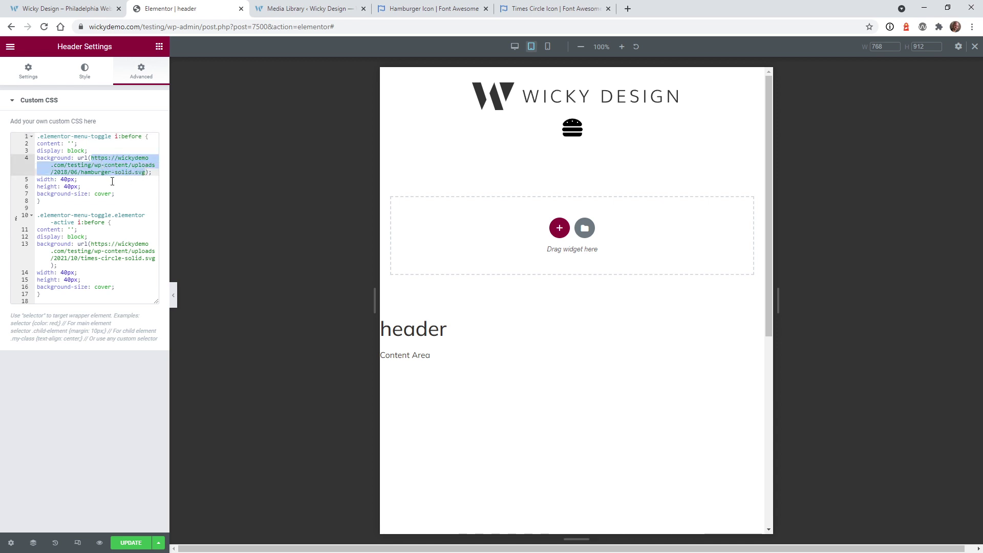
{"action": "key", "text": "ctrl+v"}
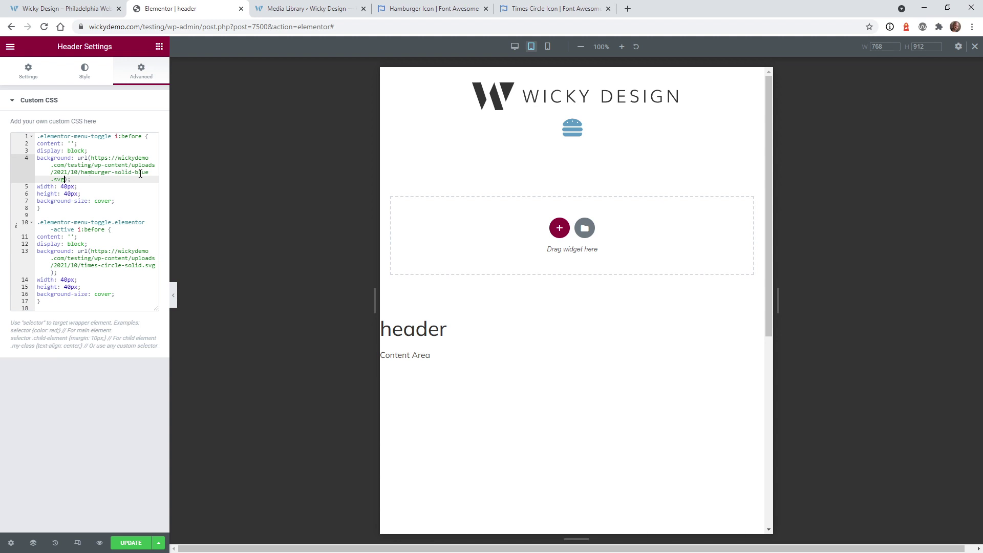
Step: Toggle the nav menu preview to check the blue icon, then save the header
{"action": "left_click", "coordinate": [580, 139]}
{"action": "left_click", "coordinate": [580, 137]}
{"action": "left_click", "coordinate": [581, 137]}
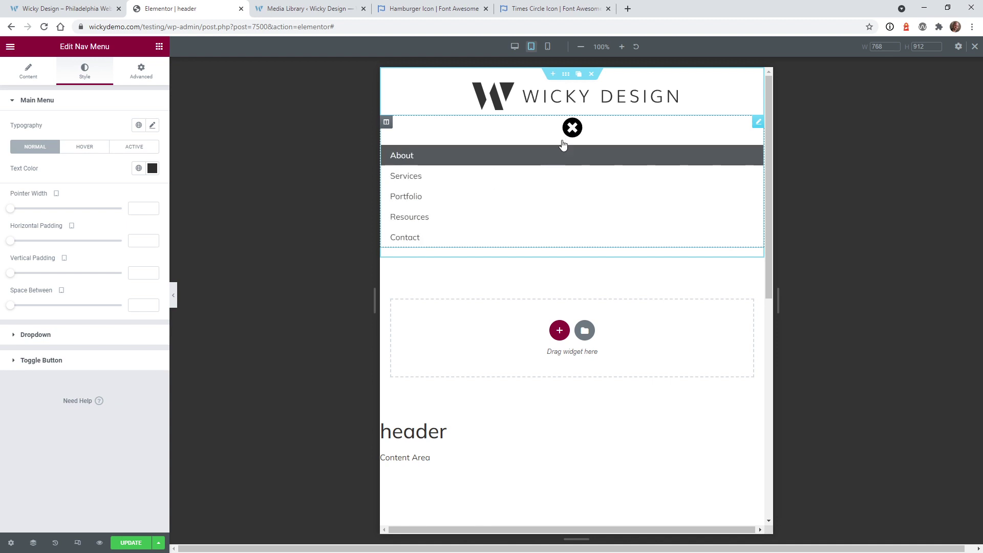
{"action": "left_click", "coordinate": [574, 134]}
{"action": "left_click", "coordinate": [133, 542]}
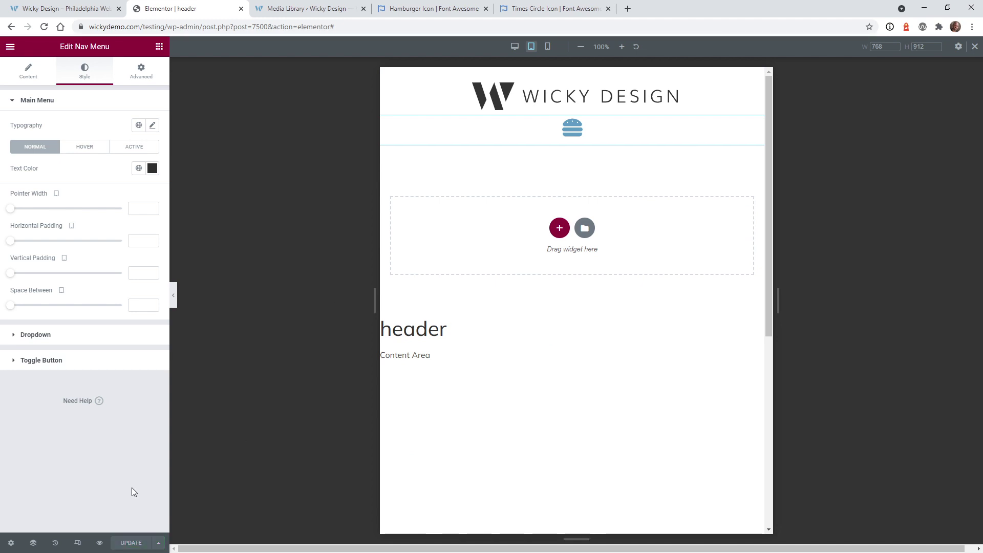
Step: Reload the live Wicky Design site and toggle the blue hamburger menu open and closed twice
{"action": "left_click", "coordinate": [66, 9]}
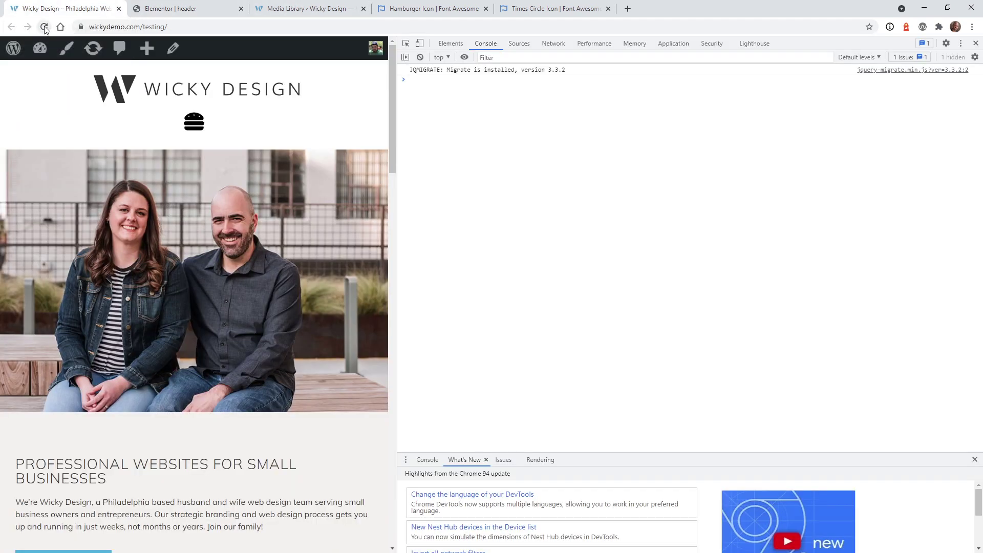
{"action": "left_click", "coordinate": [44, 27]}
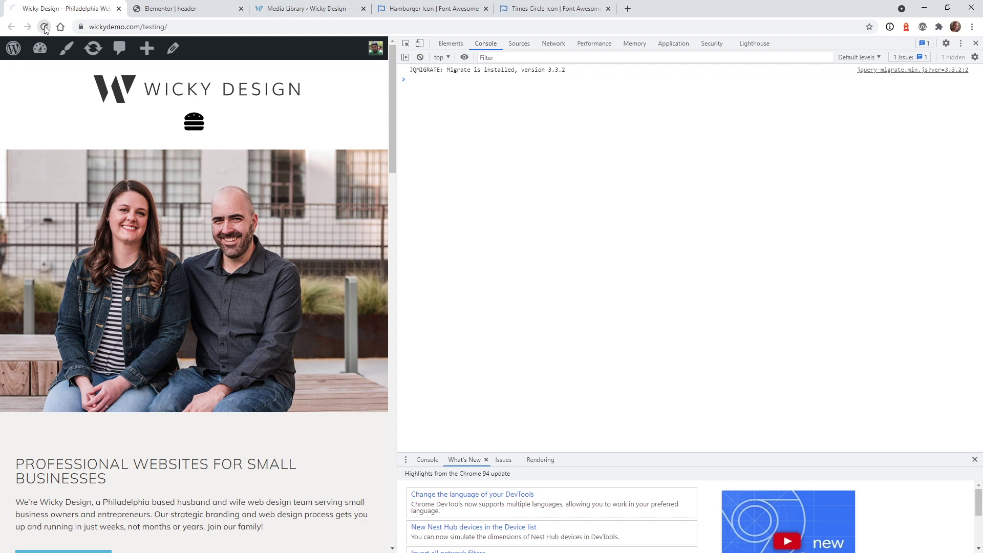
{"action": "left_click", "coordinate": [195, 125]}
{"action": "left_click", "coordinate": [195, 125]}
{"action": "left_click", "coordinate": [200, 126]}
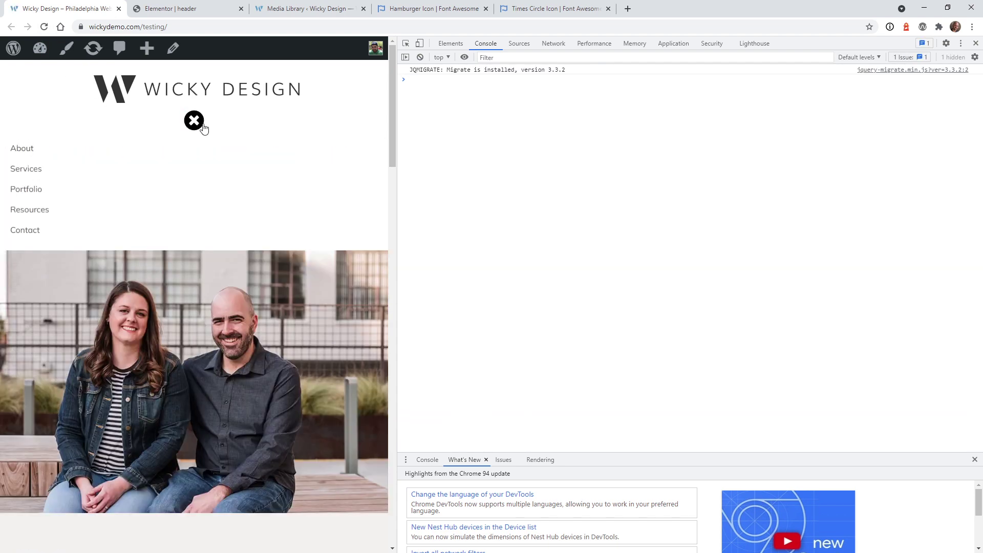
{"action": "left_click", "coordinate": [203, 128]}
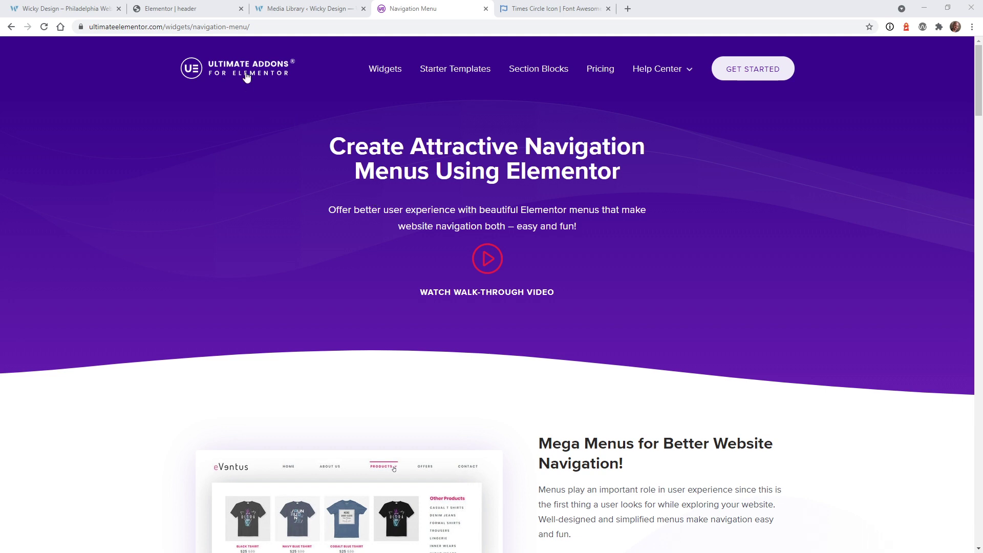
Step: Browse the Ultimate Addons widget list from the Navigation Menu page down to the footer
{"action": "scroll", "coordinate": [197, 325], "scroll_direction": "down", "scroll_amount": 1}
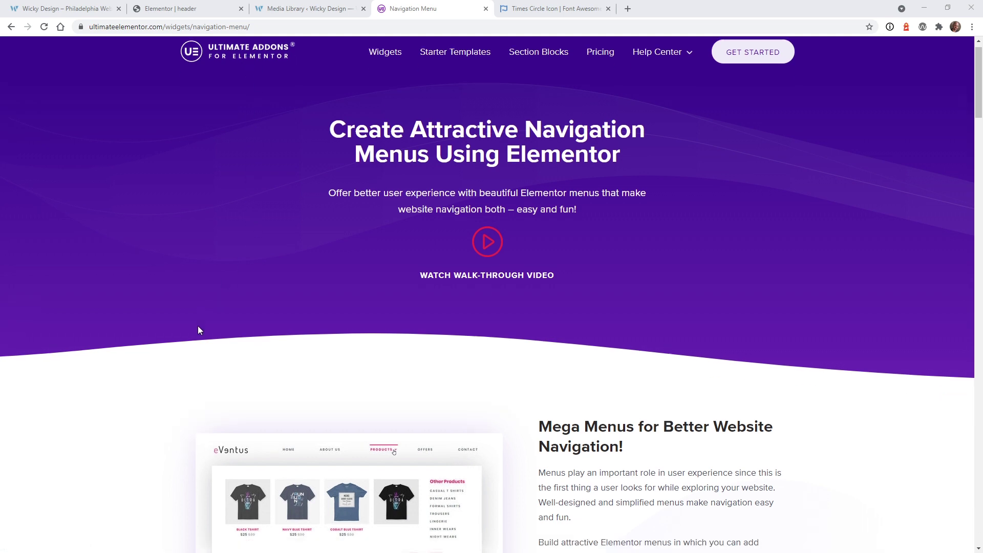
{"action": "scroll", "coordinate": [235, 289], "scroll_direction": "up", "scroll_amount": 1}
{"action": "left_click", "coordinate": [395, 67]}
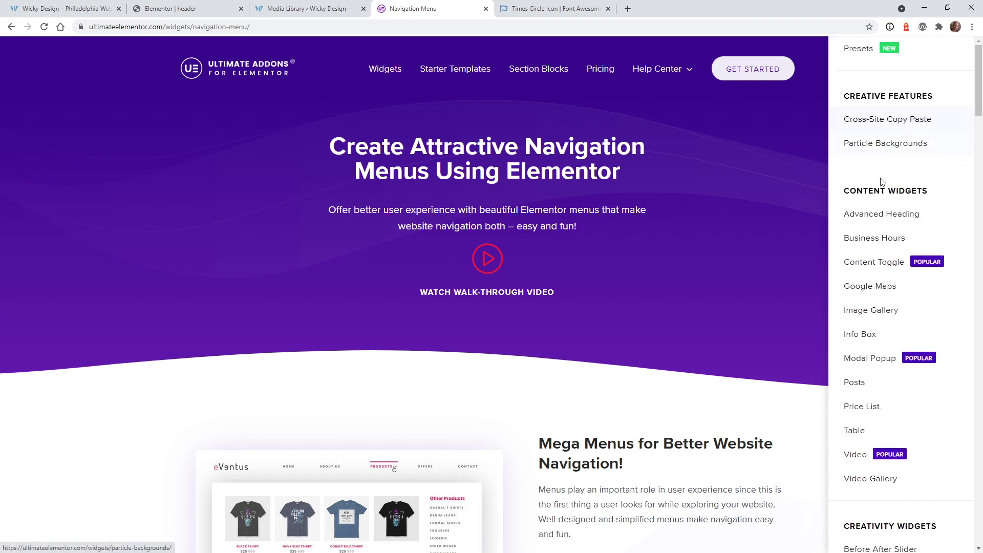
{"action": "scroll", "coordinate": [878, 286], "scroll_direction": "down", "scroll_amount": 1}
{"action": "scroll", "coordinate": [877, 285], "scroll_direction": "down", "scroll_amount": 6}
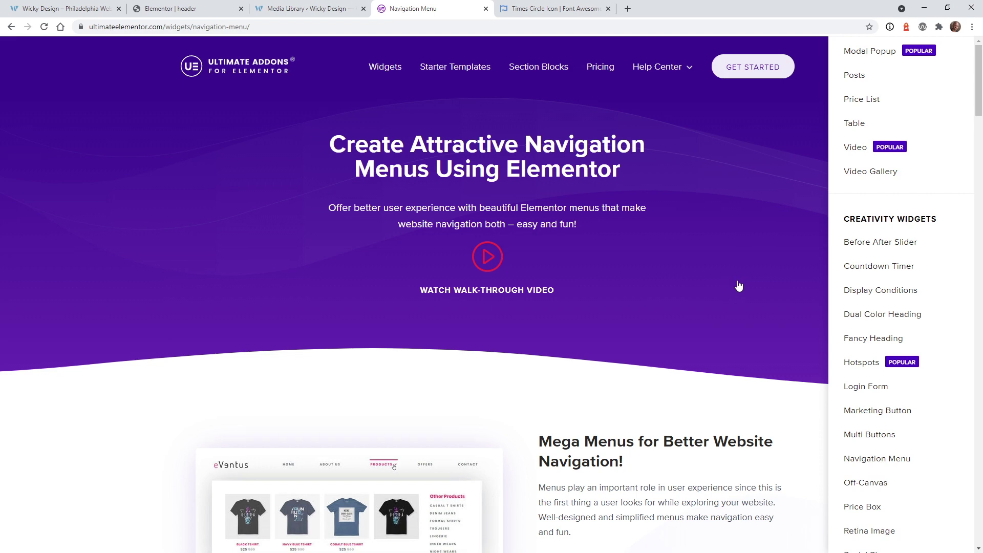
{"action": "scroll", "coordinate": [737, 286], "scroll_direction": "down", "scroll_amount": 4}
{"action": "scroll", "coordinate": [902, 365], "scroll_direction": "down", "scroll_amount": 4}
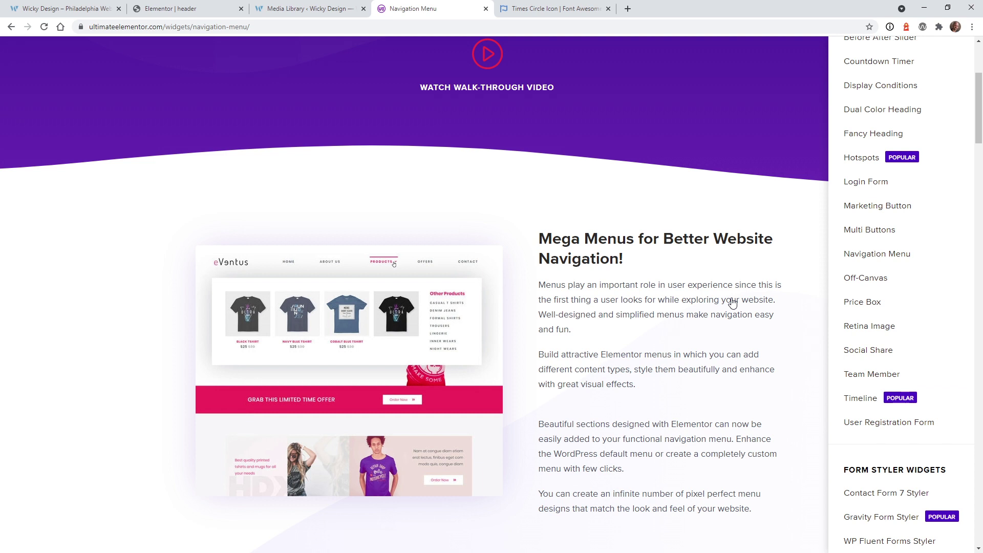
{"action": "scroll", "coordinate": [901, 304], "scroll_direction": "down", "scroll_amount": 4}
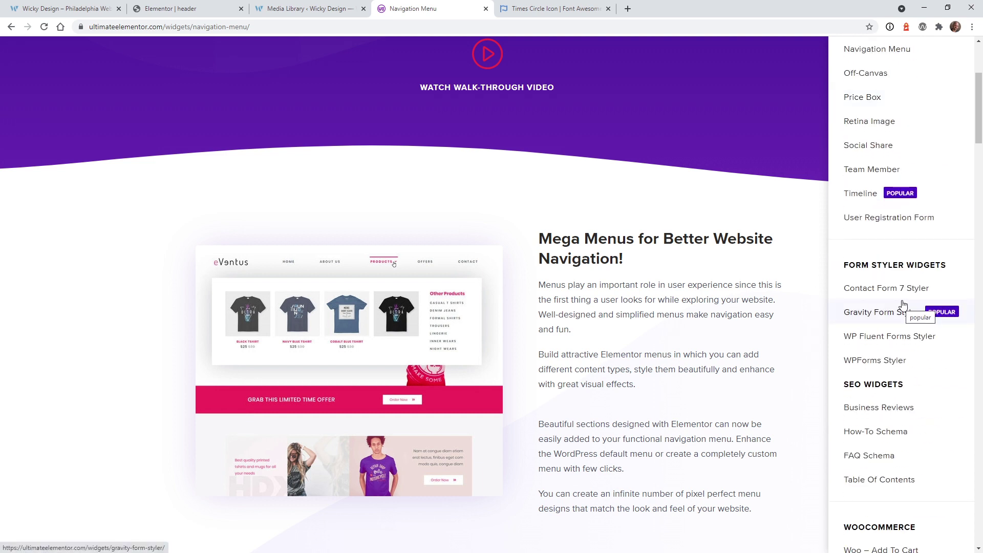
{"action": "scroll", "coordinate": [903, 304], "scroll_direction": "down", "scroll_amount": 3}
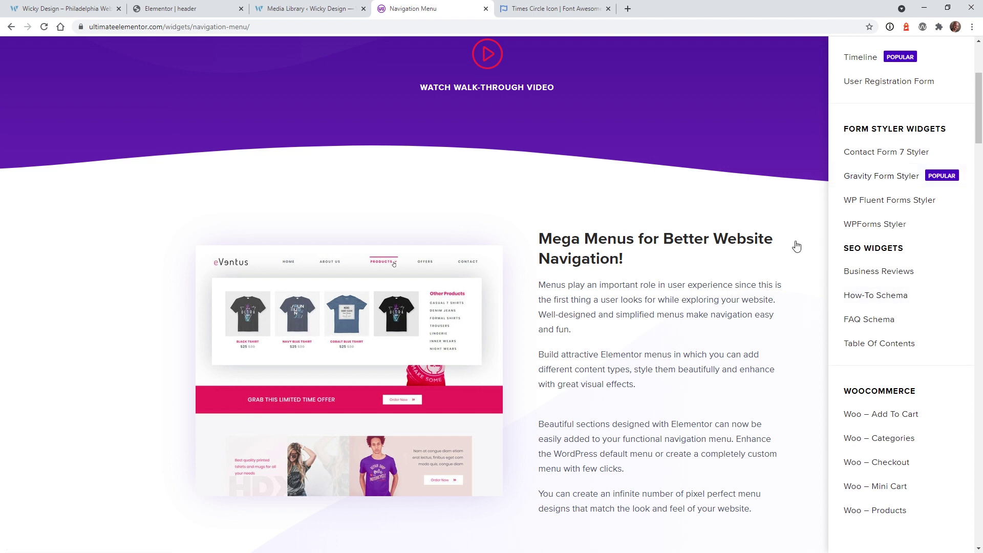
{"action": "key", "text": "End"}
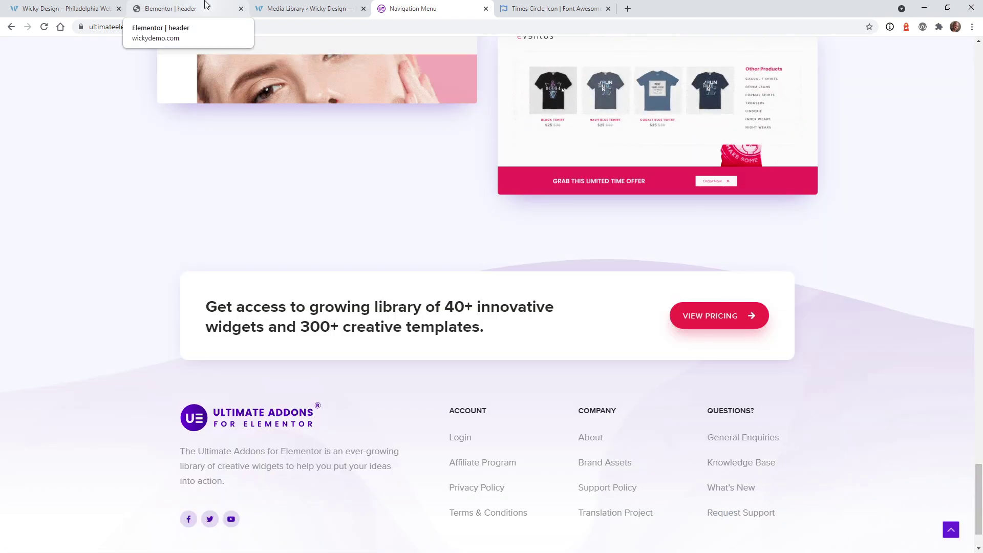
Step: Delete the header's Nav Menu widget and drop the UAE Navigation Menu widget below the logo
{"action": "left_click", "coordinate": [204, 4]}
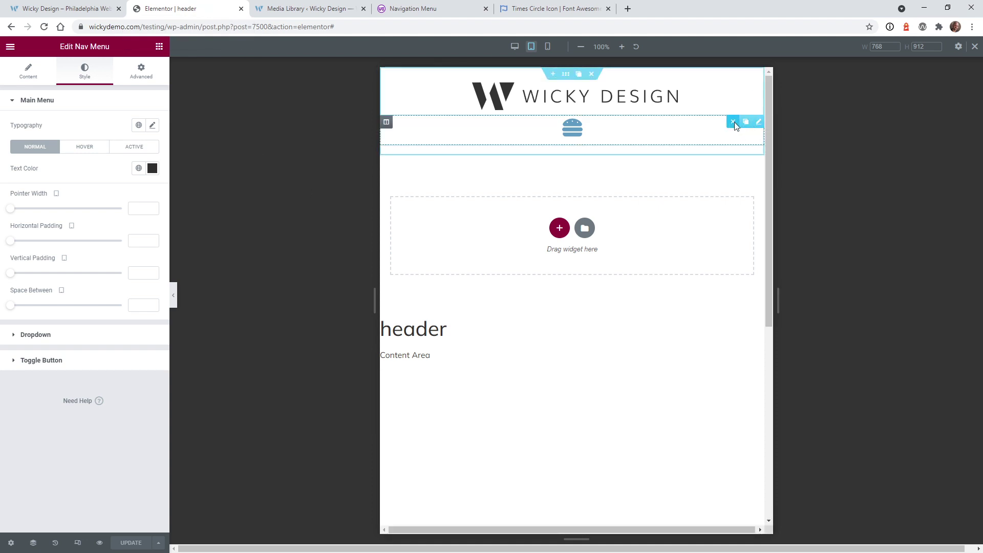
{"action": "left_click", "coordinate": [735, 123]}
{"action": "type", "text": "nav"}
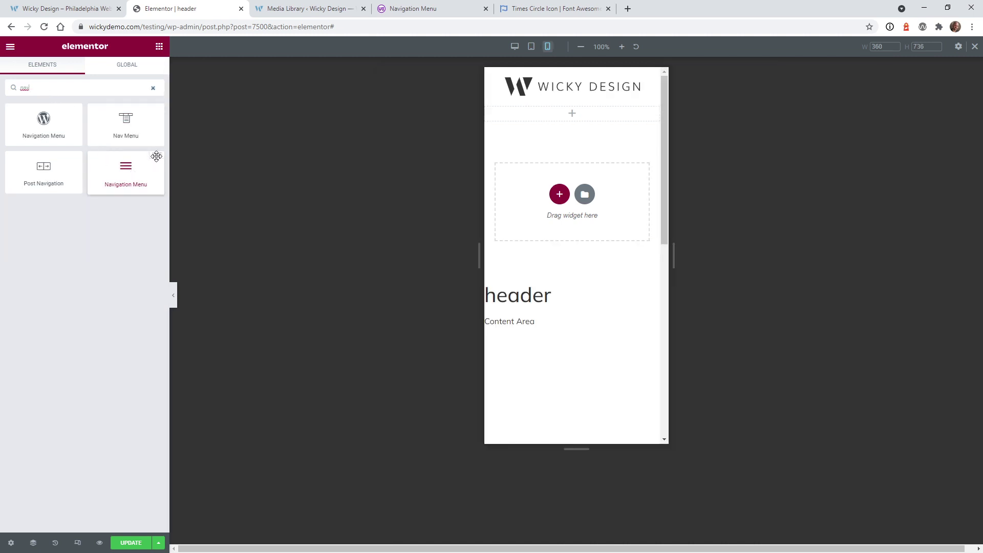
{"action": "left_click_drag", "start_coordinate": [146, 153], "coordinate": [584, 111]}
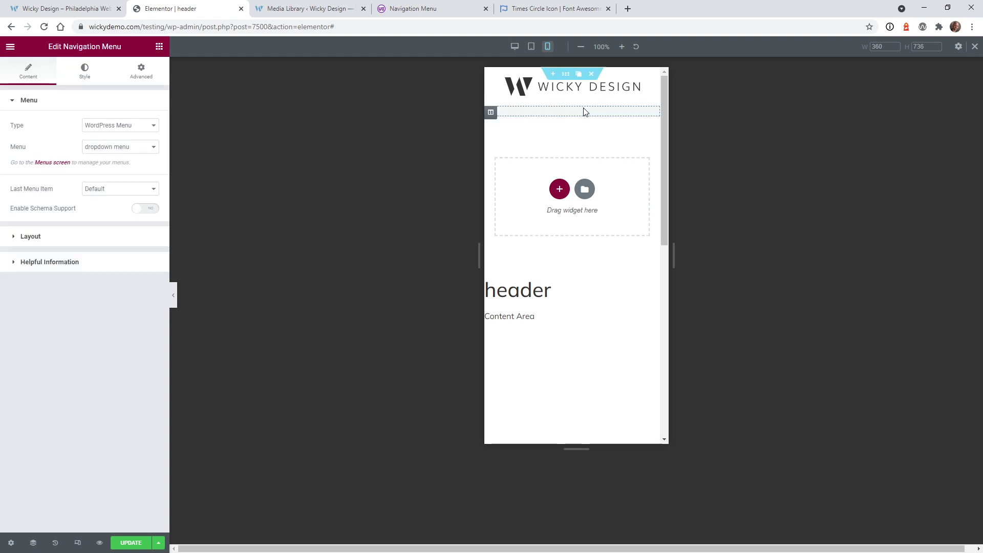
Step: Set the Navigation Menu to Main Menu, test its toggle, and reveal the Layout toggle icon settings
{"action": "left_click", "coordinate": [113, 154]}
{"action": "left_click", "coordinate": [116, 166]}
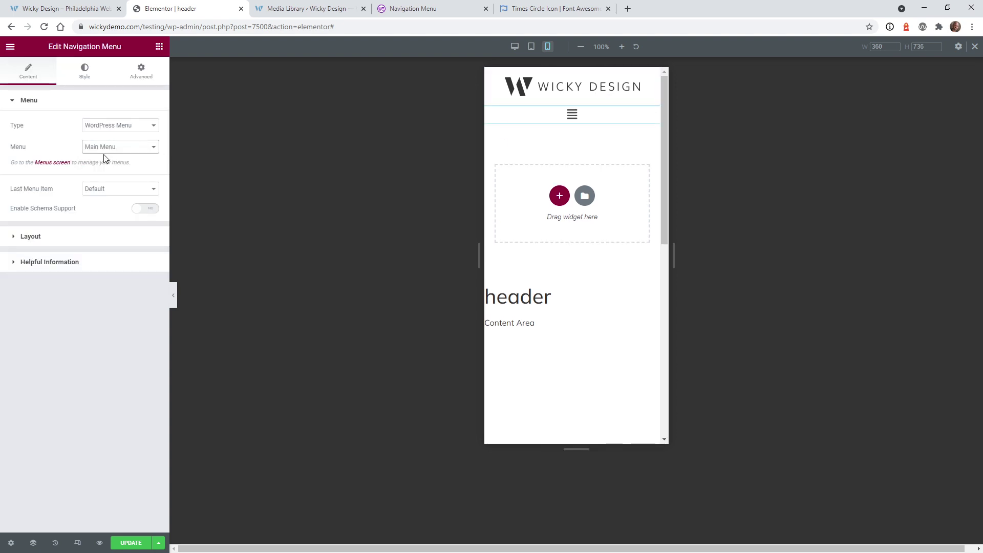
{"action": "left_click", "coordinate": [572, 115]}
{"action": "left_click", "coordinate": [573, 115]}
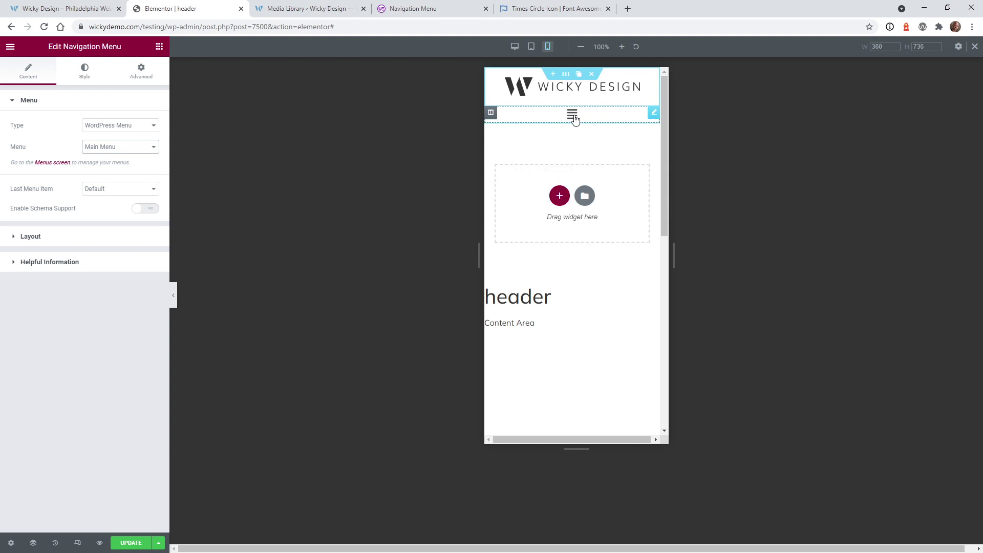
{"action": "left_click", "coordinate": [572, 115]}
{"action": "left_click", "coordinate": [572, 114]}
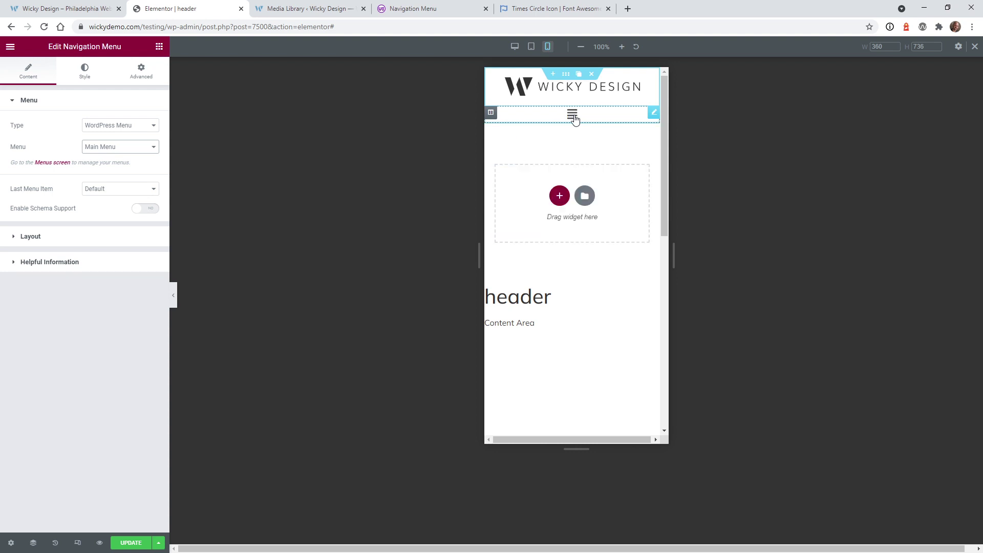
{"action": "left_click", "coordinate": [42, 237]}
{"action": "scroll", "coordinate": [57, 253], "scroll_direction": "down", "scroll_amount": 2}
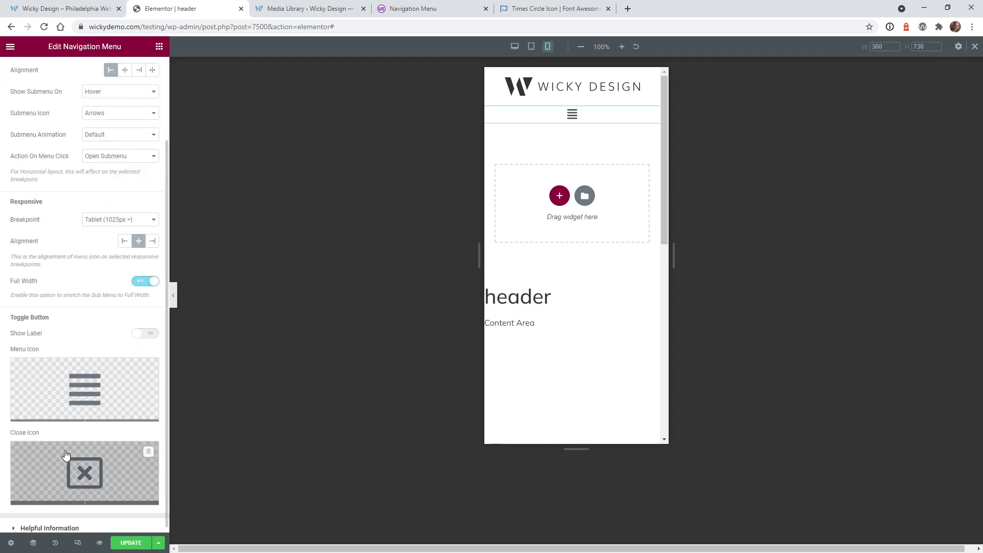
Step: Set the toggle's menu icon to the hamburger-solid SVG
{"action": "mouse_move", "coordinate": [64, 384]}
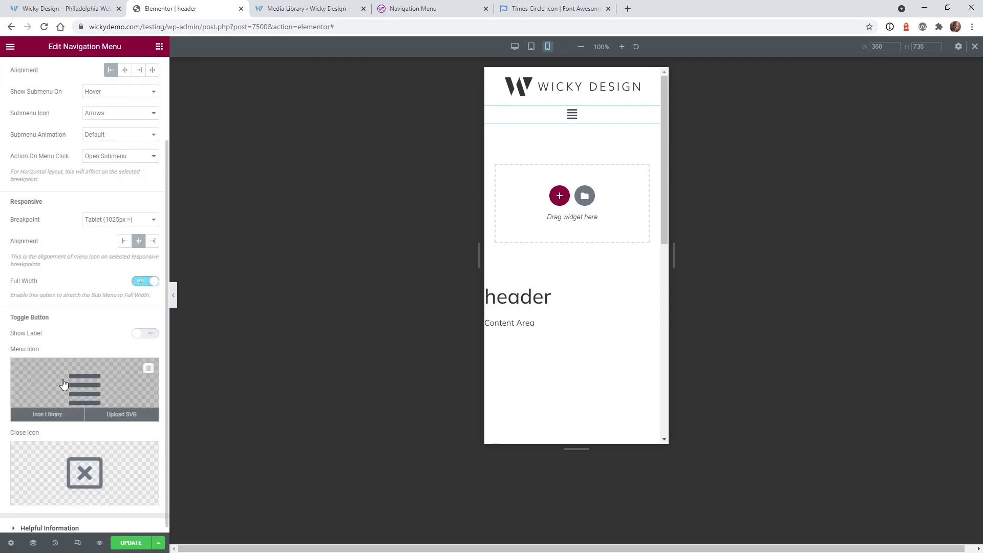
{"action": "left_click", "coordinate": [128, 416]}
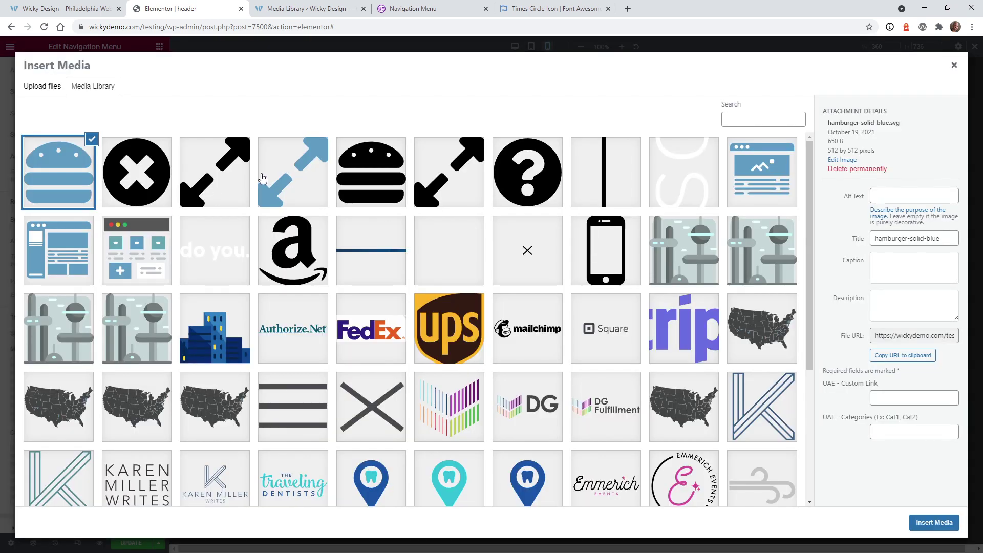
{"action": "left_click", "coordinate": [382, 174]}
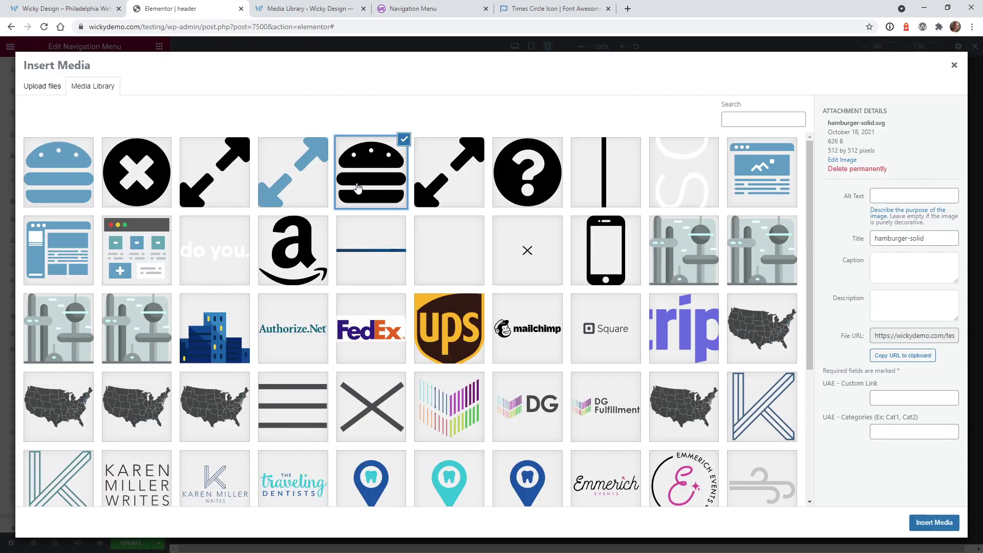
{"action": "left_click", "coordinate": [915, 520]}
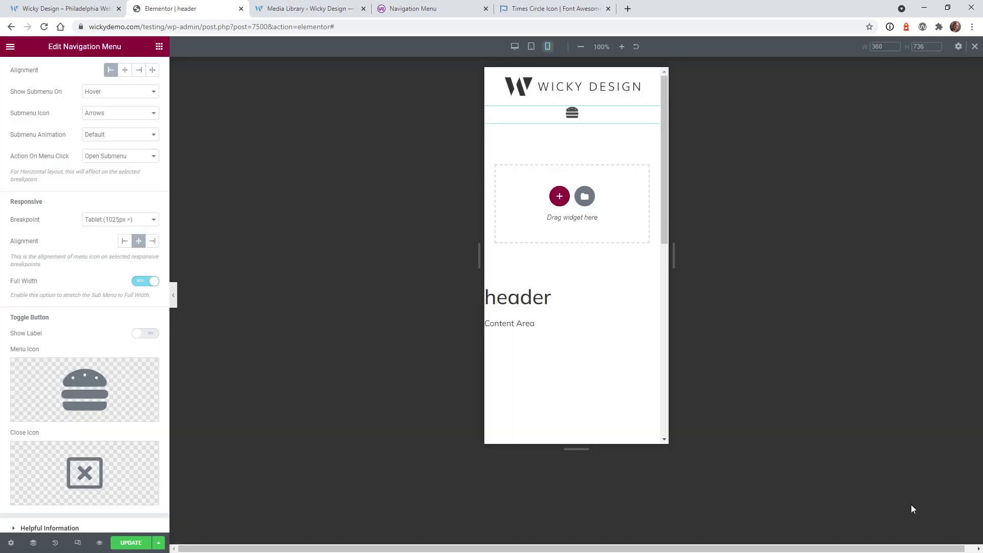
Step: Set the close icon to times-circle-solid SVG, preview the toggle, and save the header
{"action": "left_click", "coordinate": [103, 494]}
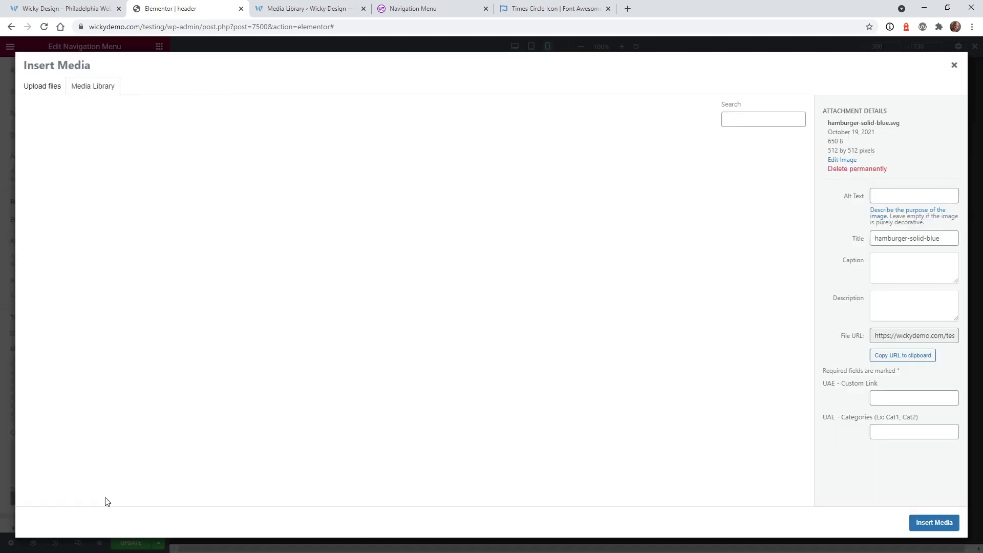
{"action": "left_click", "coordinate": [148, 197]}
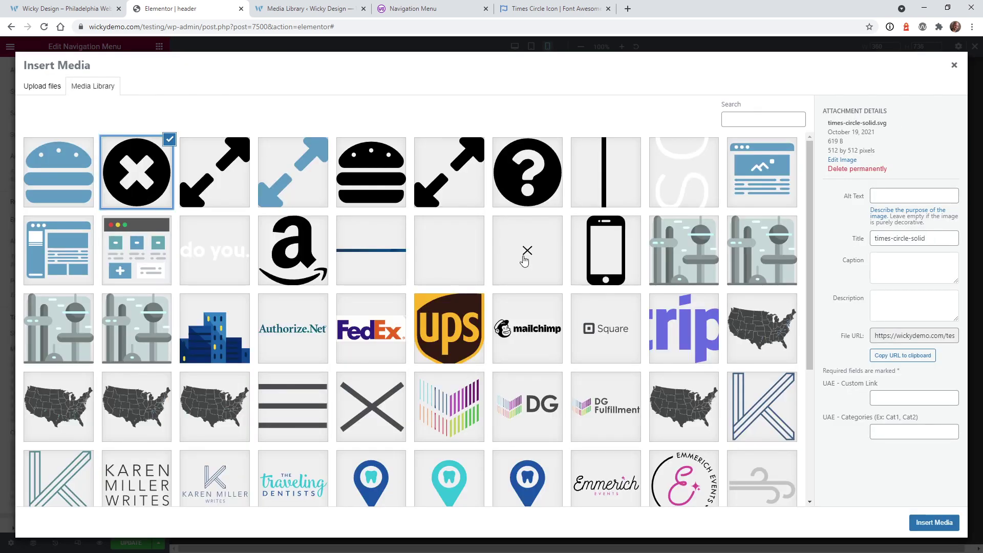
{"action": "left_click", "coordinate": [941, 528]}
{"action": "left_click", "coordinate": [572, 114]}
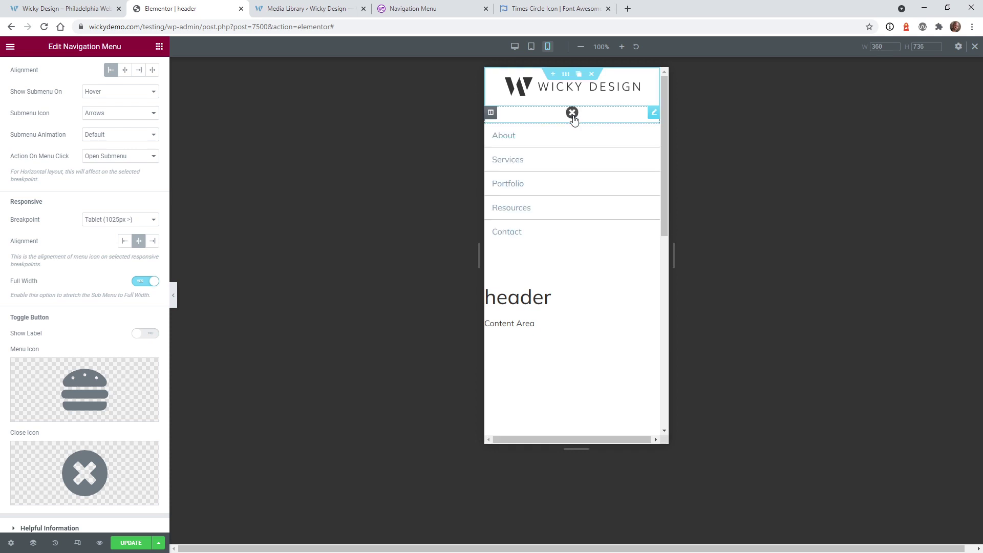
{"action": "left_click", "coordinate": [572, 115]}
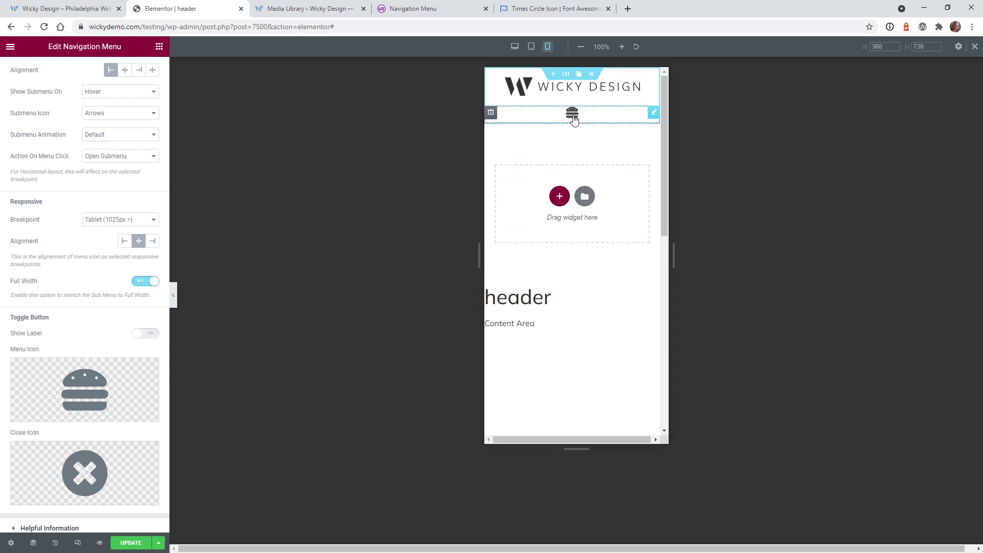
{"action": "left_click", "coordinate": [131, 543]}
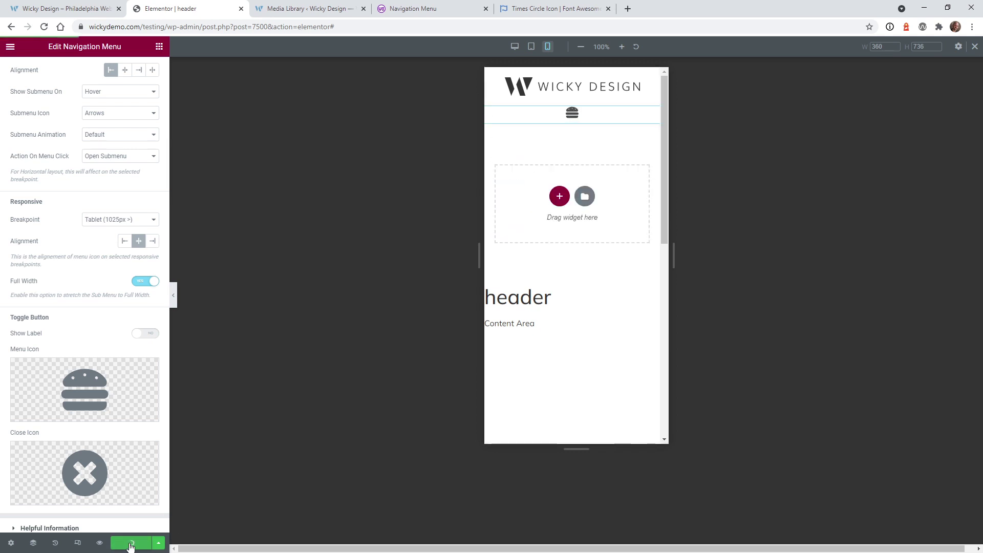
Step: Reload the live page and toggle the mobile menu repeatedly to check the hamburger and close icons
{"action": "left_click", "coordinate": [62, 8]}
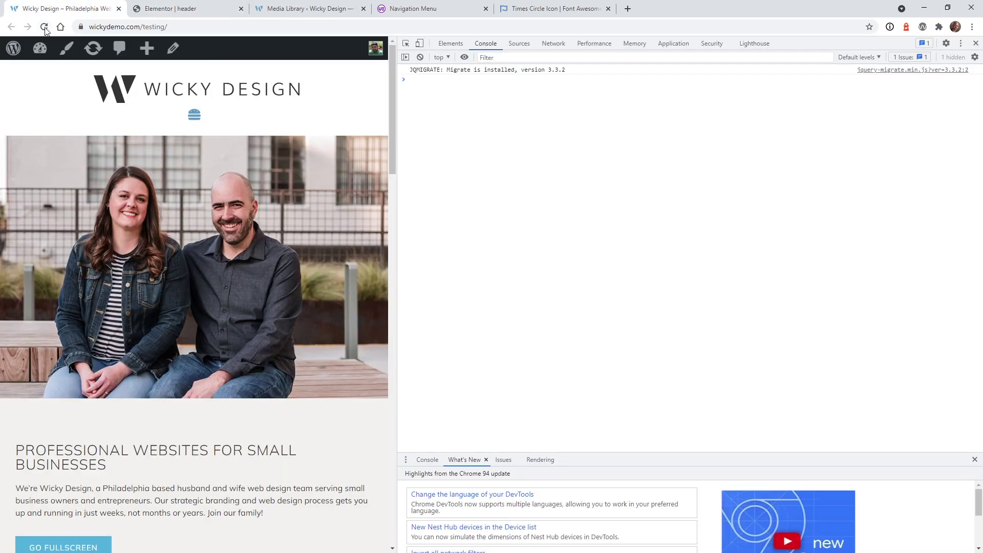
{"action": "left_click", "coordinate": [45, 29]}
{"action": "left_click", "coordinate": [194, 116]}
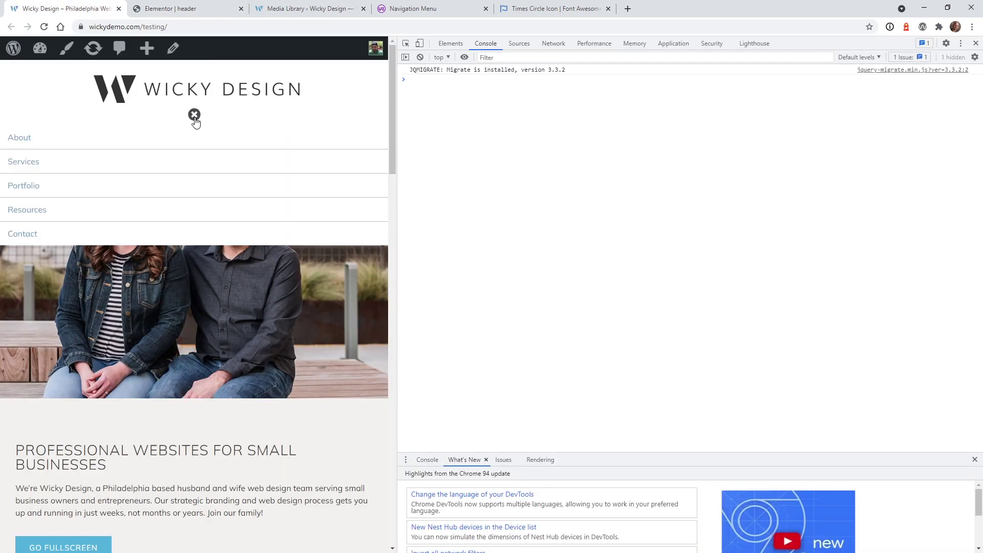
{"action": "left_click", "coordinate": [194, 115]}
{"action": "left_click", "coordinate": [195, 116]}
{"action": "left_click", "coordinate": [194, 116]}
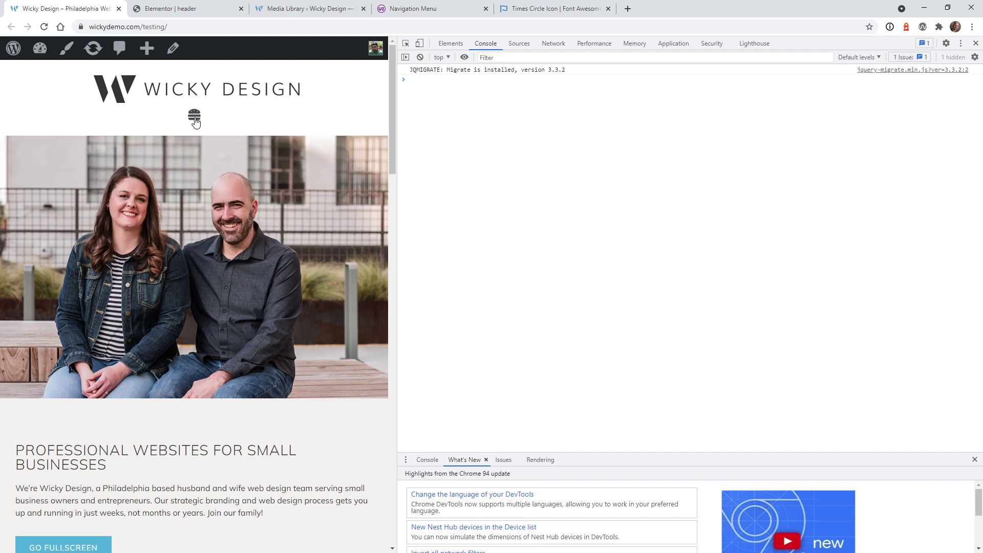
{"action": "left_click", "coordinate": [194, 116]}
{"action": "left_click", "coordinate": [190, 26]}
{"action": "left_click", "coordinate": [184, 8]}
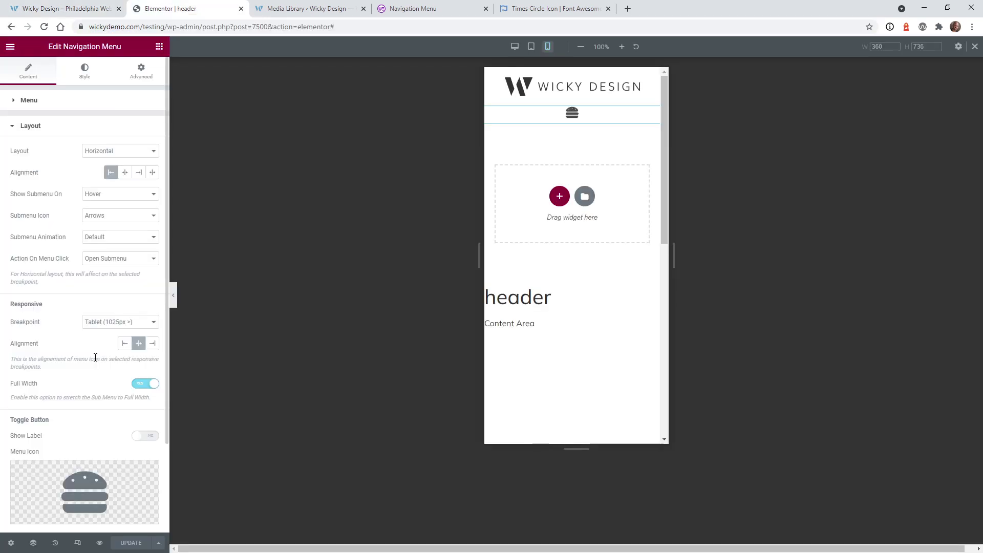
Step: Make the menu trigger icon red #E42525 at size 42 and preview it
{"action": "left_click", "coordinate": [83, 75]}
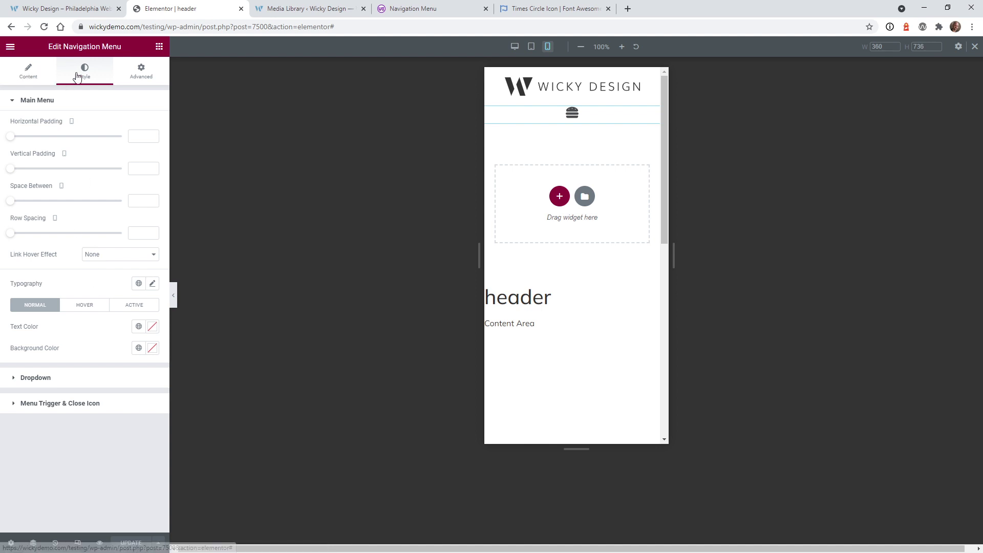
{"action": "left_click", "coordinate": [56, 410]}
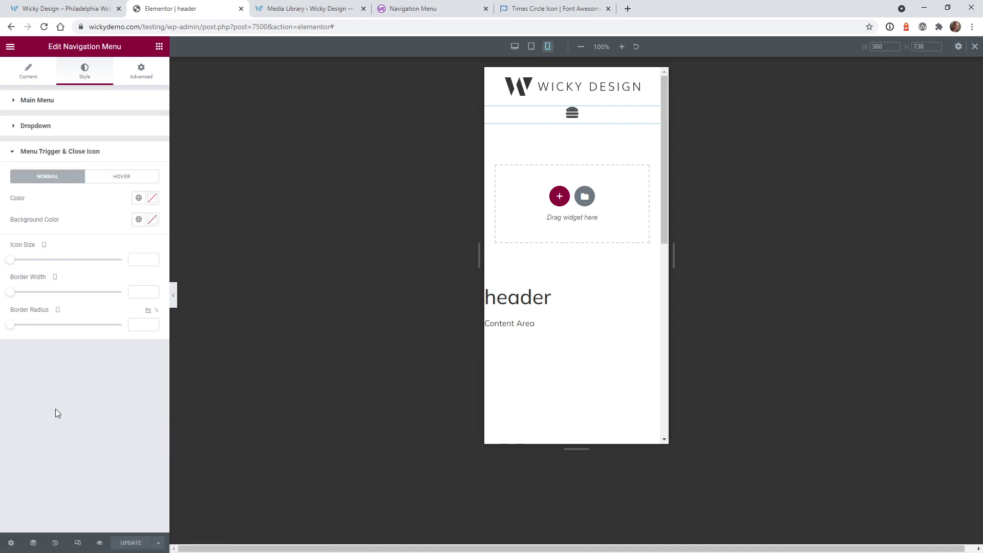
{"action": "left_click", "coordinate": [153, 199]}
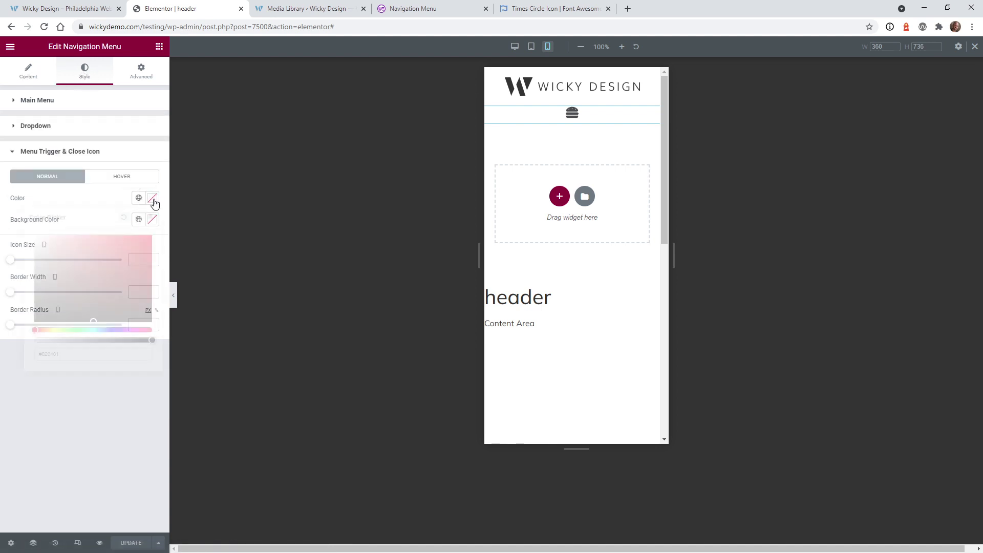
{"action": "type", "text": "#E42525"}
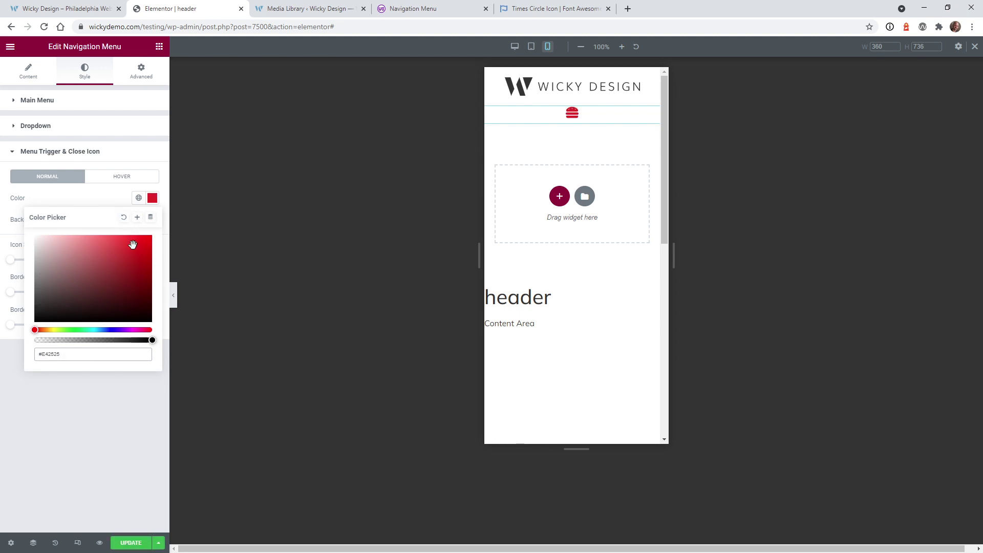
{"action": "left_click", "coordinate": [97, 486]}
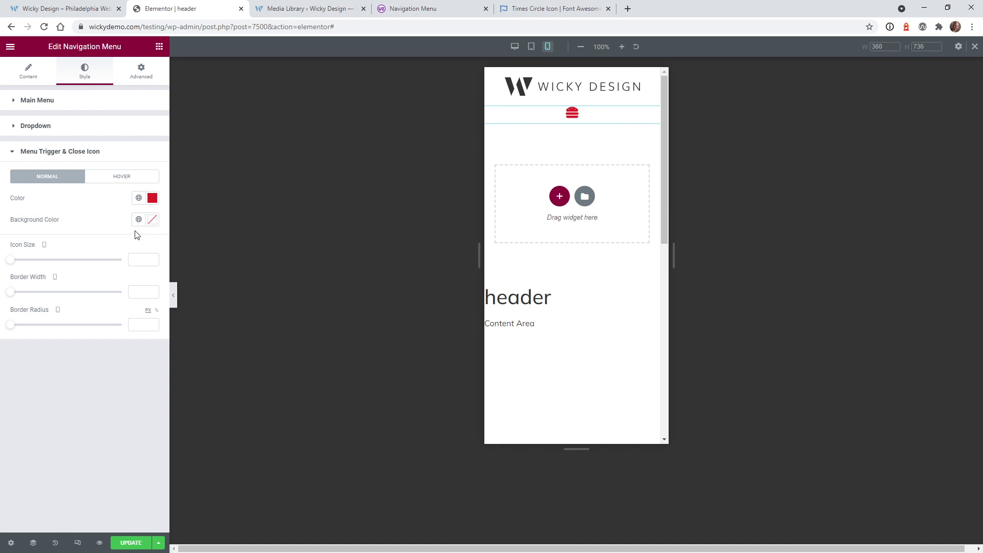
{"action": "left_click_drag", "start_coordinate": [8, 264], "coordinate": [48, 269]}
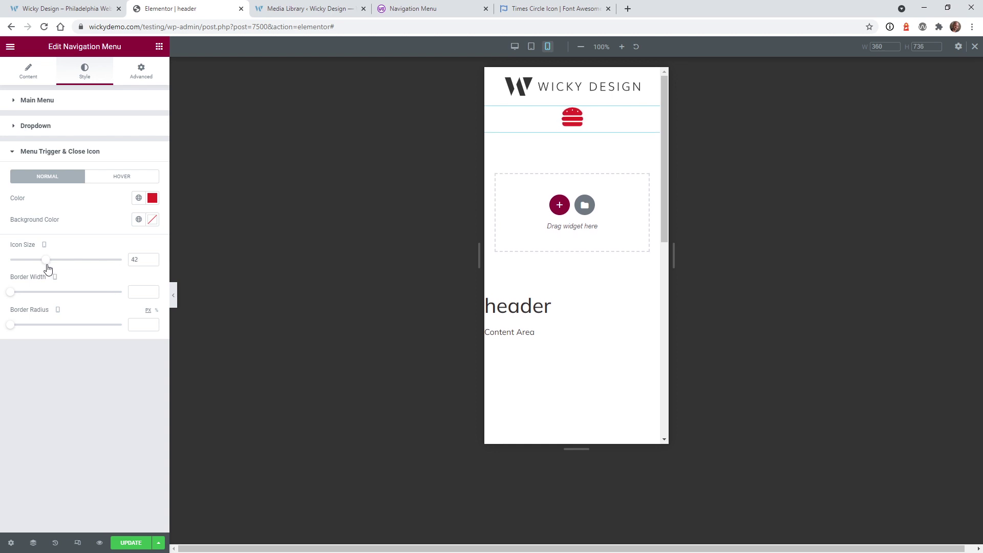
{"action": "left_click", "coordinate": [574, 128]}
{"action": "left_click", "coordinate": [576, 127]}
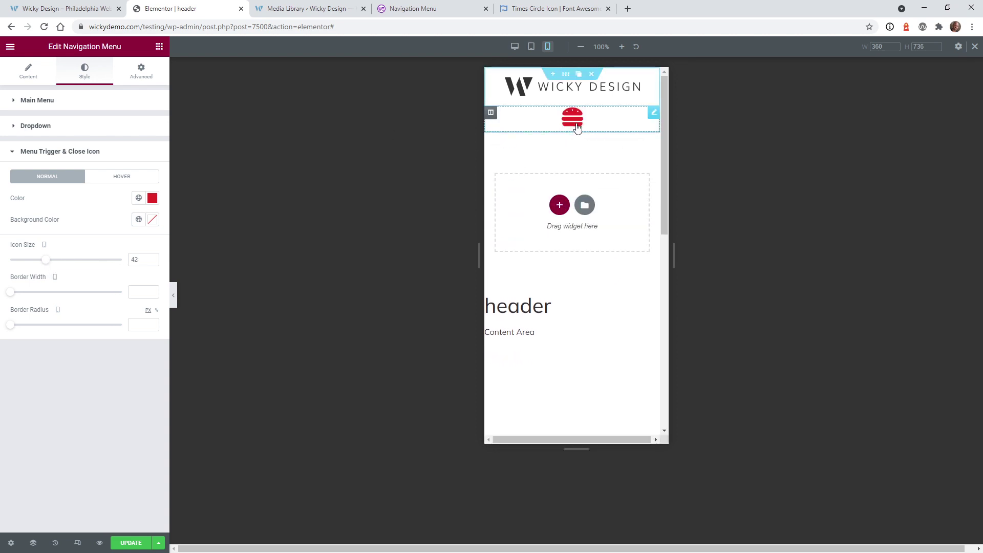
Step: Give the trigger icon a blue #249BE0 hover colour and save the header
{"action": "left_click", "coordinate": [115, 178]}
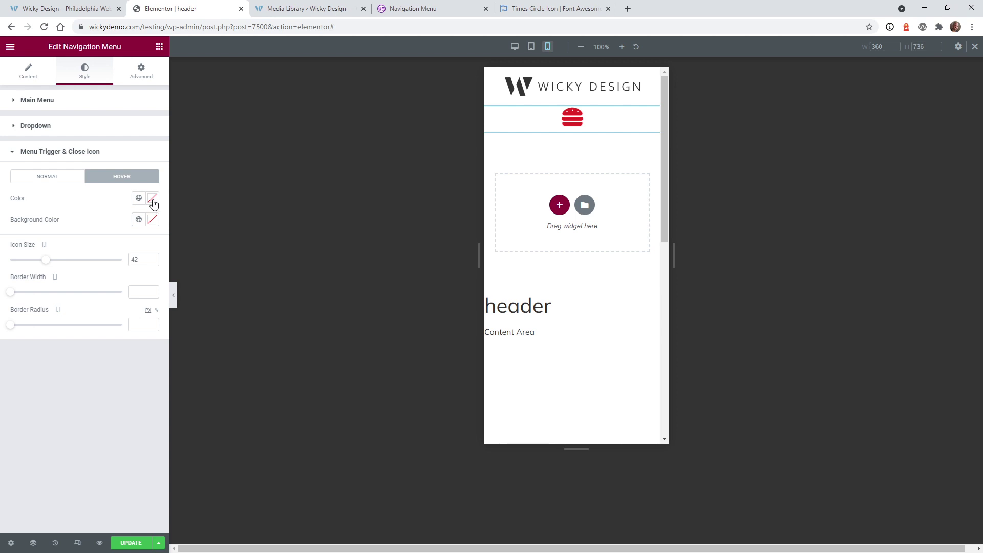
{"action": "left_click", "coordinate": [152, 199]}
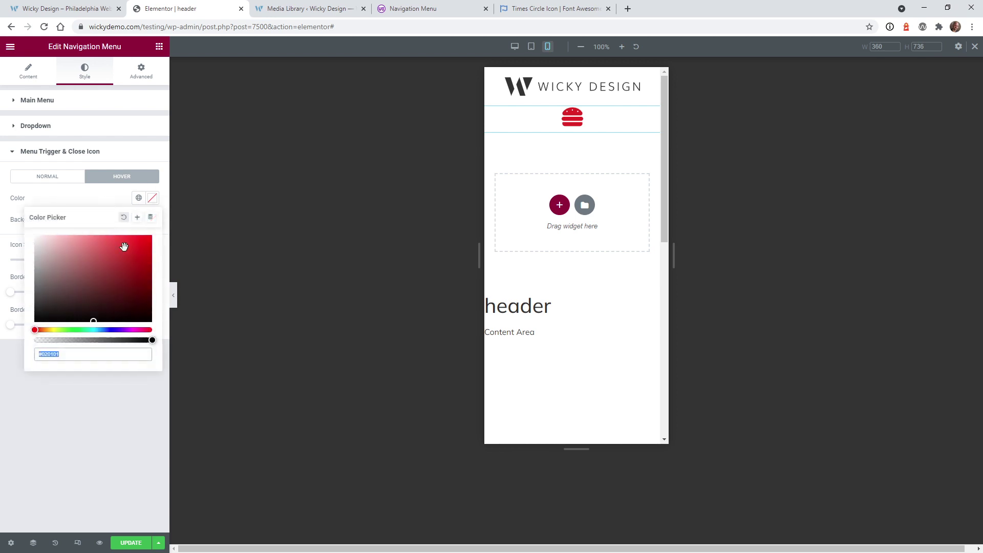
{"action": "left_click", "coordinate": [100, 329]}
{"action": "left_click_drag", "start_coordinate": [129, 258], "coordinate": [133, 246]}
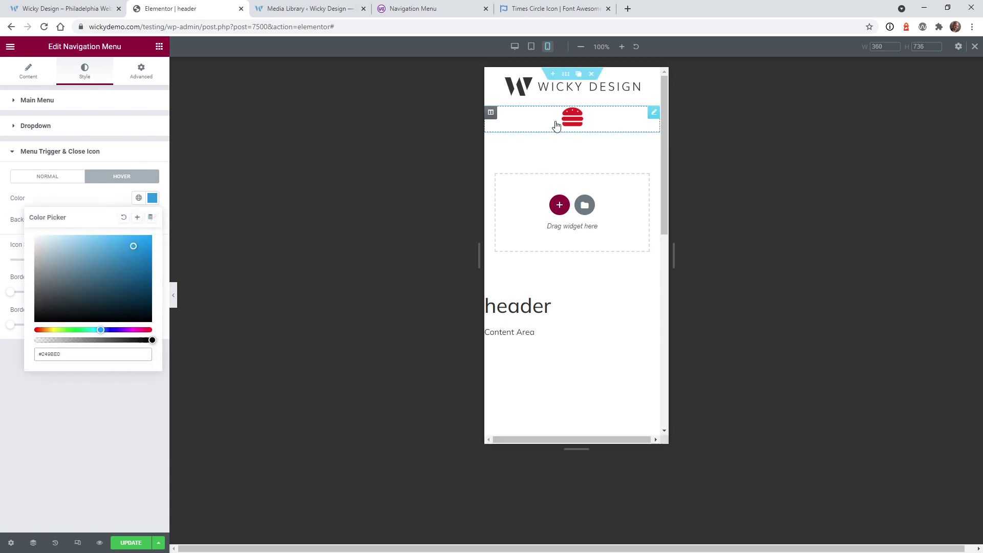
{"action": "left_click", "coordinate": [122, 544]}
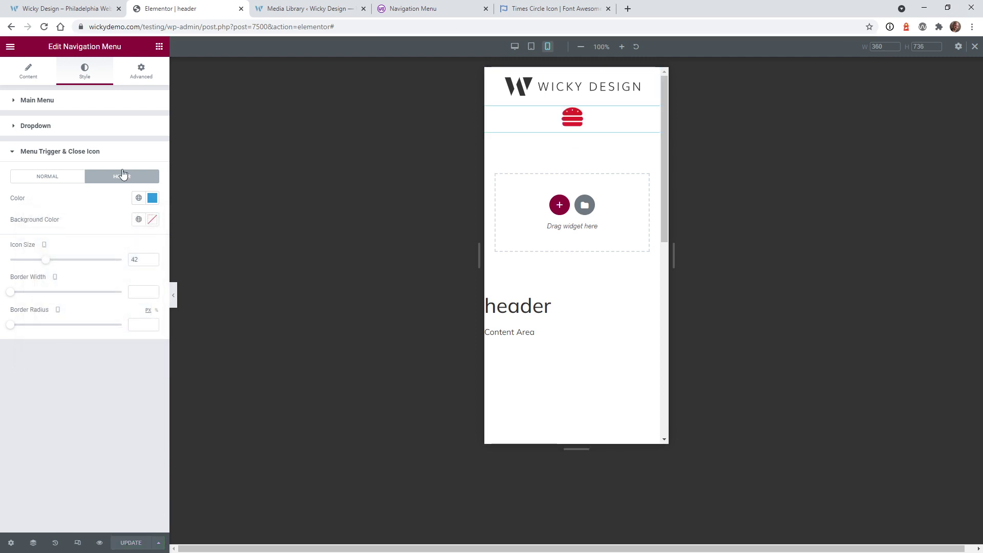
{"action": "left_click", "coordinate": [66, 8]}
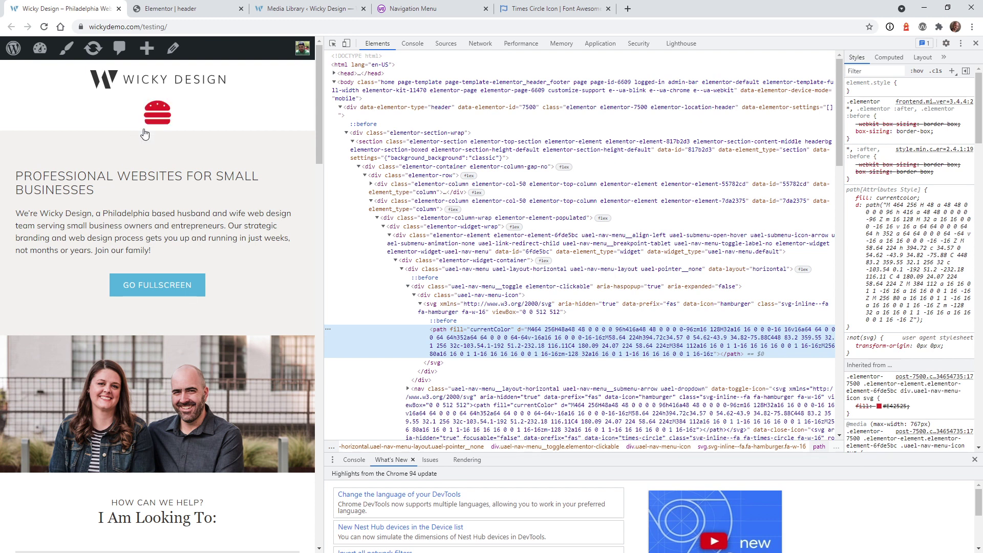
Step: Open and close the live menu several times to check the red close icon
{"action": "left_click", "coordinate": [162, 122]}
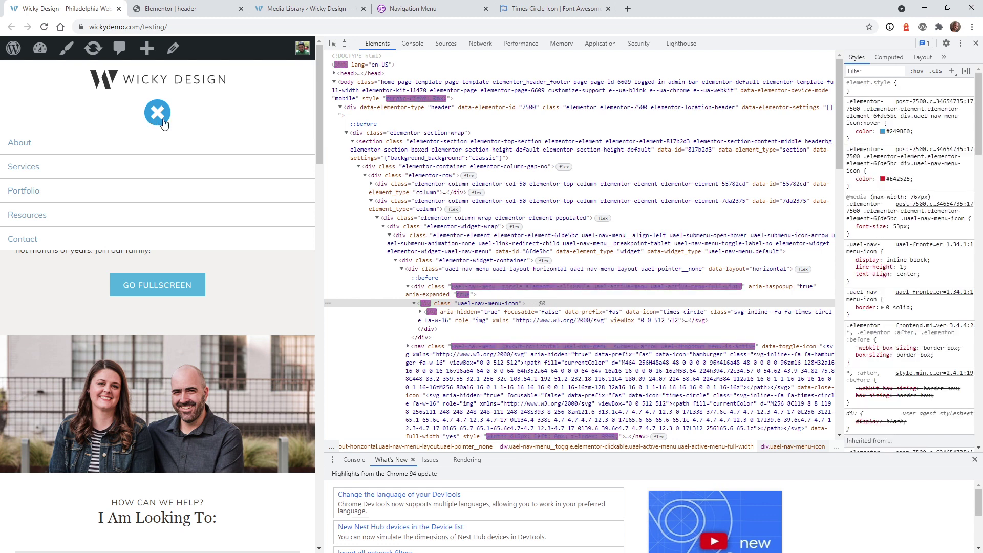
{"action": "left_click", "coordinate": [163, 122]}
{"action": "left_click", "coordinate": [163, 122]}
{"action": "left_click", "coordinate": [163, 122]}
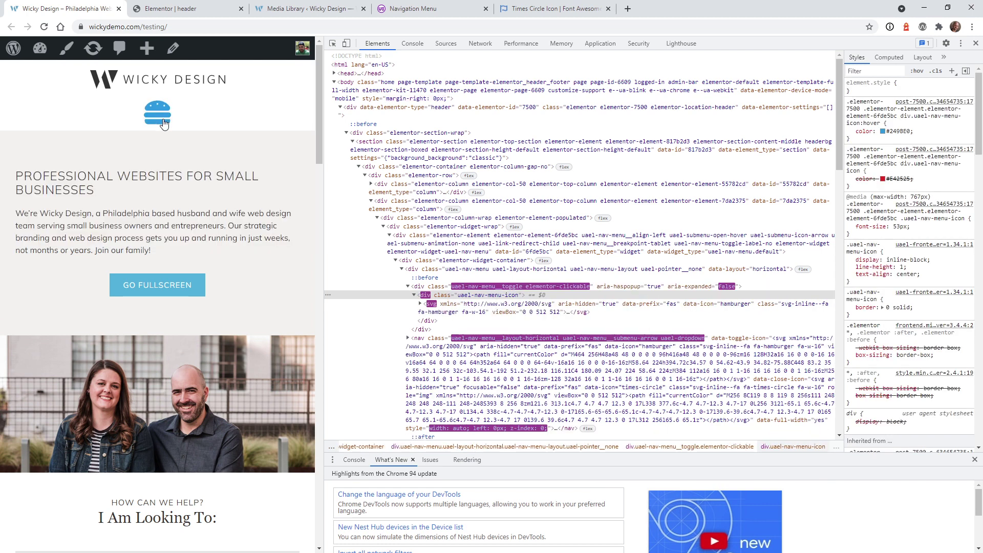
{"action": "left_click", "coordinate": [163, 122]}
Step: Close the live menu and return to the Elementor editor's widget content settings
{"action": "left_click", "coordinate": [155, 126]}
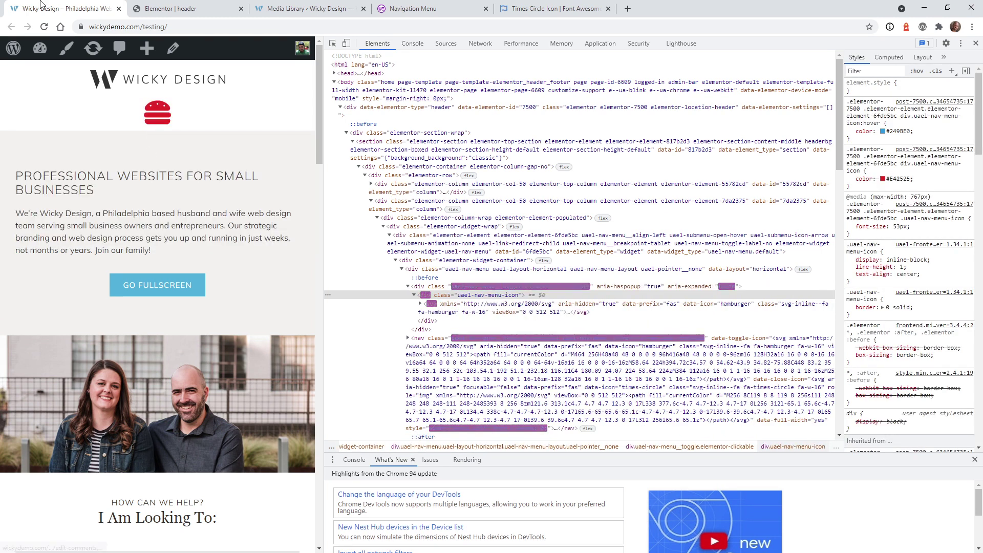
{"action": "left_click", "coordinate": [184, 9]}
{"action": "left_click", "coordinate": [29, 72]}
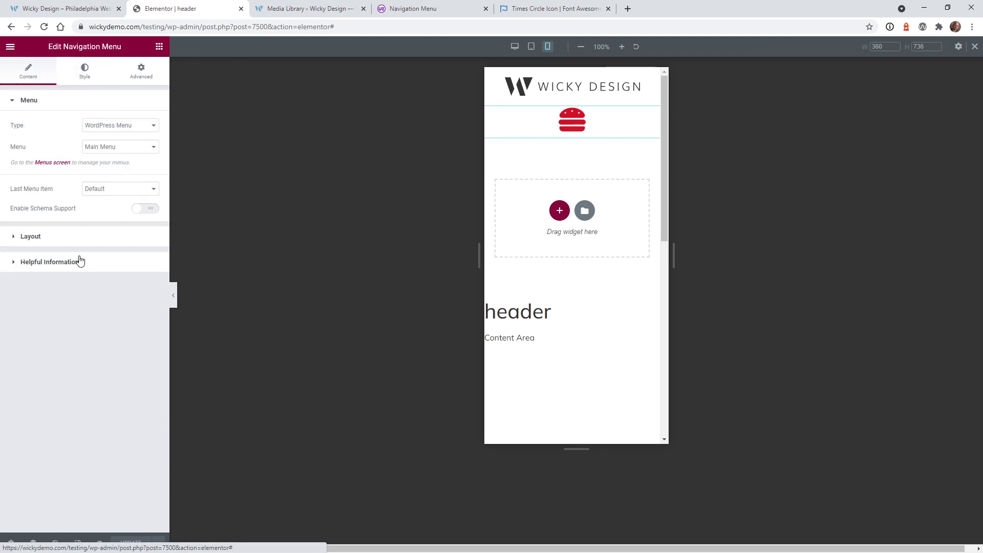
Step: In the Layout settings, set the menu toggle's alignment to Center
{"action": "left_click", "coordinate": [73, 240]}
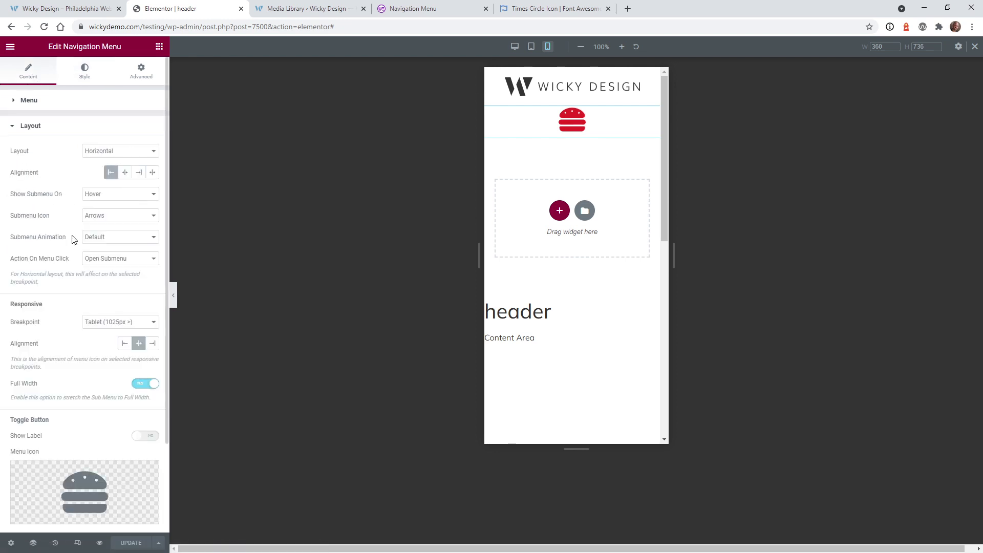
{"action": "scroll", "coordinate": [73, 240], "scroll_direction": "down", "scroll_amount": 2}
{"action": "left_click", "coordinate": [124, 241]}
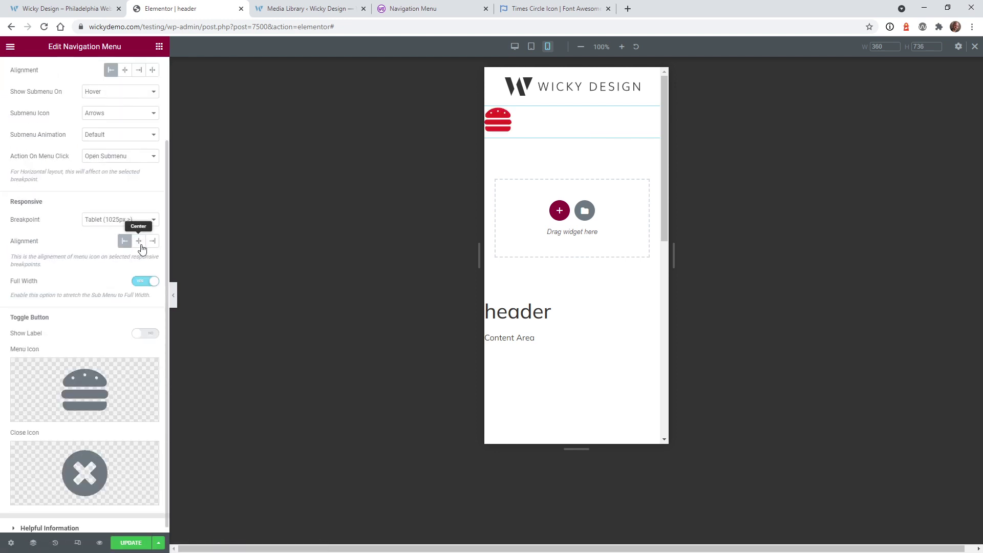
{"action": "left_click", "coordinate": [139, 241]}
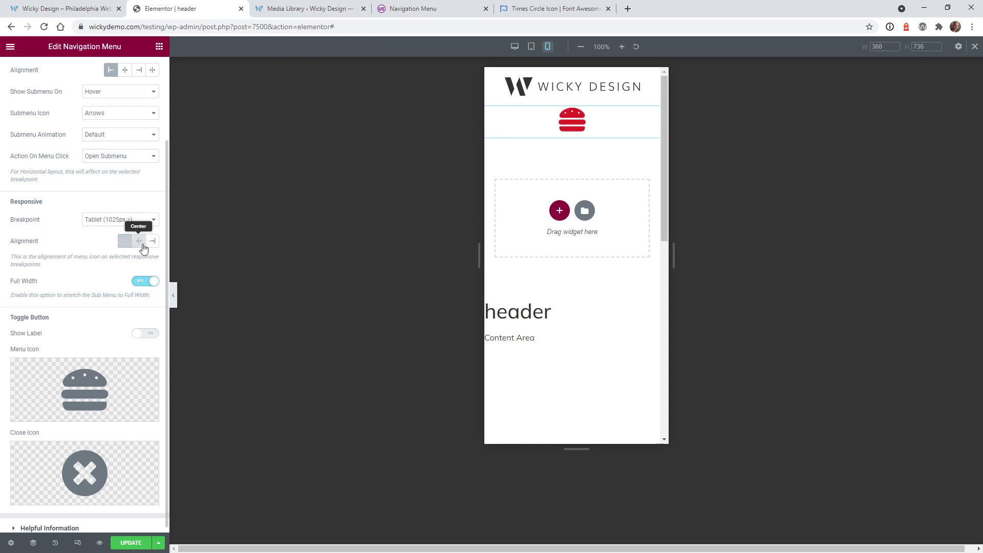
{"action": "left_click", "coordinate": [153, 241]}
{"action": "left_click", "coordinate": [138, 242]}
Step: Turn on the 'Menu' toggle label and place it after the icon
{"action": "left_click", "coordinate": [139, 333]}
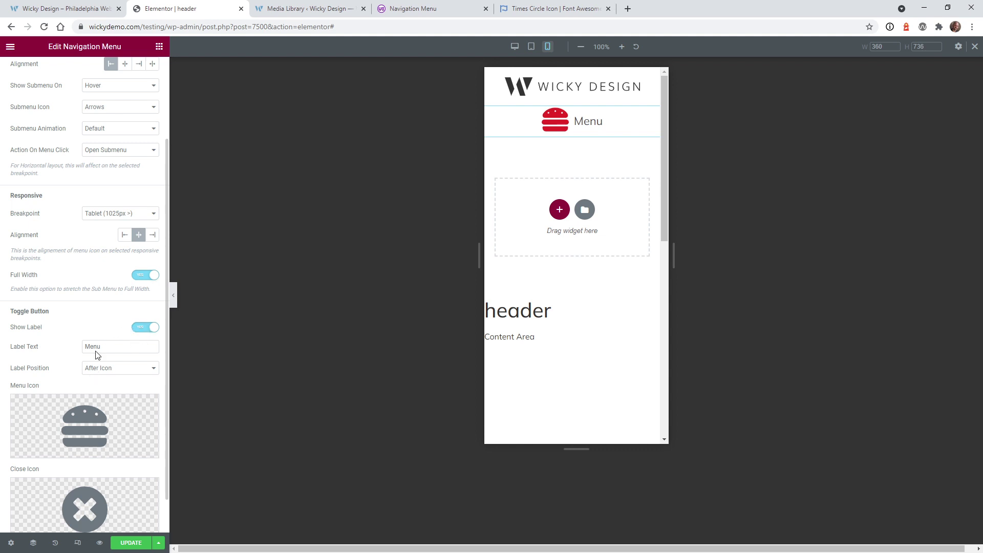
{"action": "left_click", "coordinate": [99, 376]}
{"action": "left_click", "coordinate": [103, 380]}
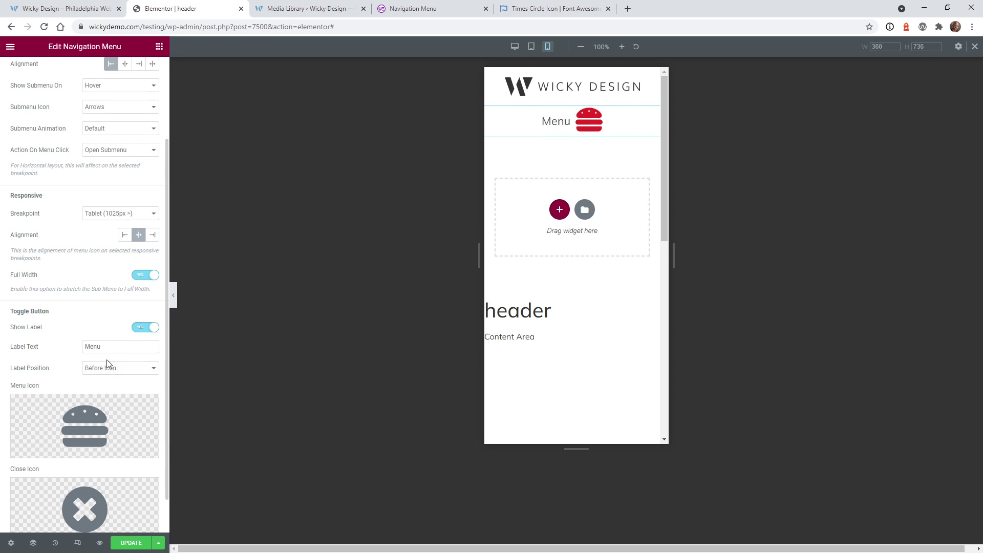
{"action": "left_click", "coordinate": [107, 365]}
{"action": "left_click", "coordinate": [114, 387]}
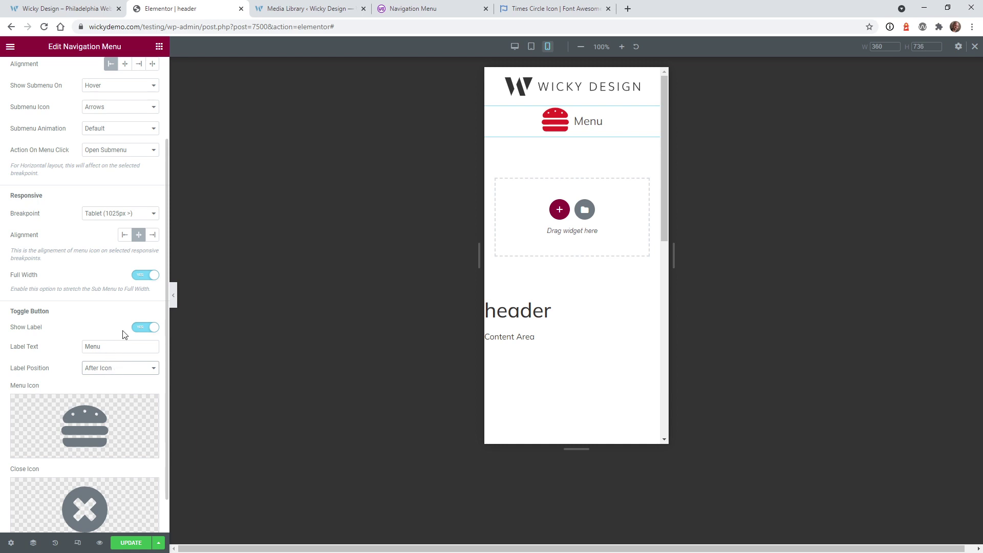
{"action": "left_click", "coordinate": [111, 368]}
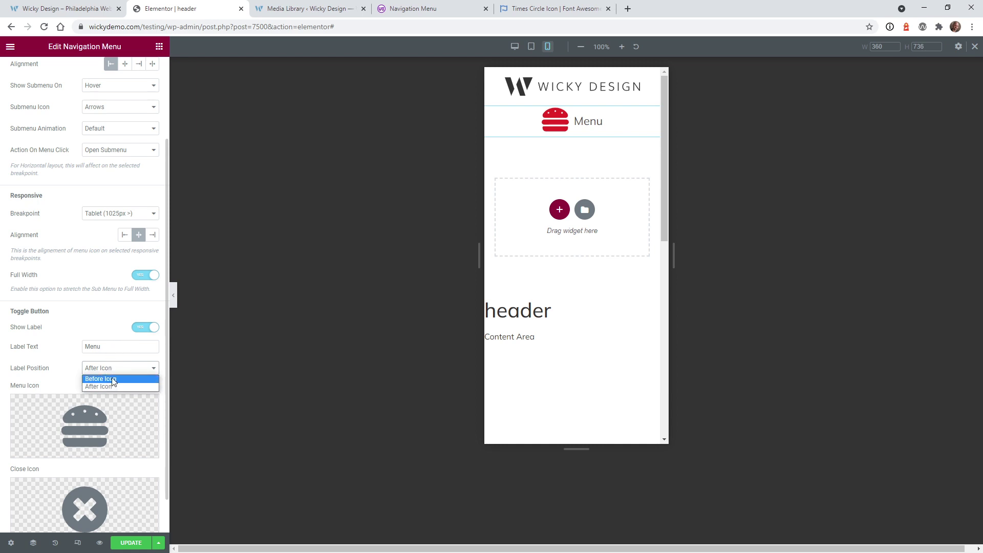